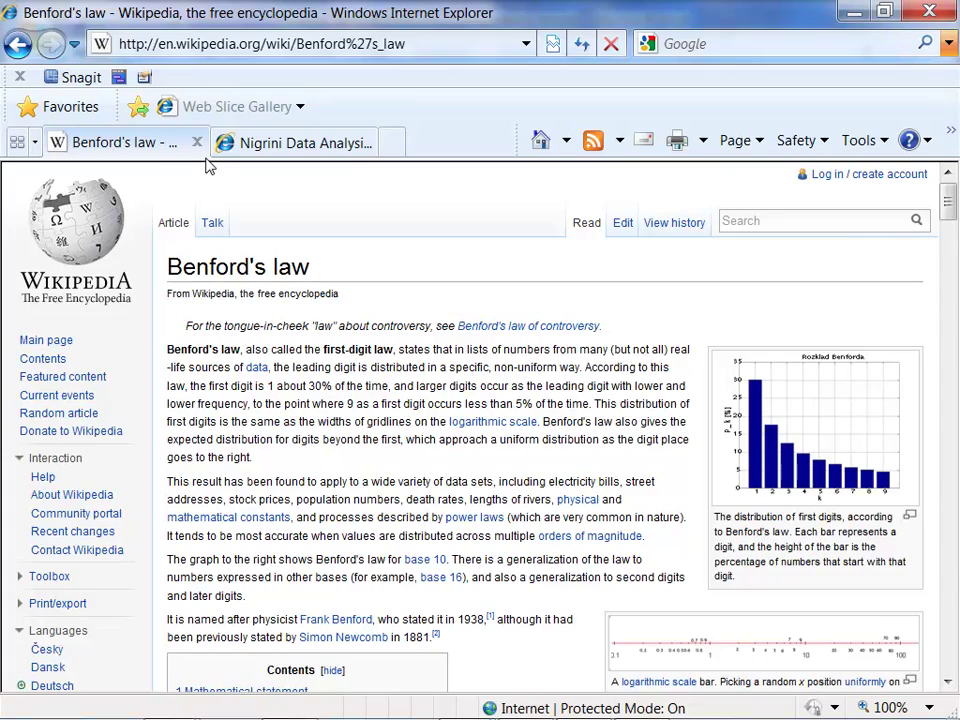
# Step: Review the leading-digit probability table in the Benford's law article, starting with digit 1
pyautogui.scroll(-4, 372, 331)
pyautogui.scroll(-4, 372, 331)
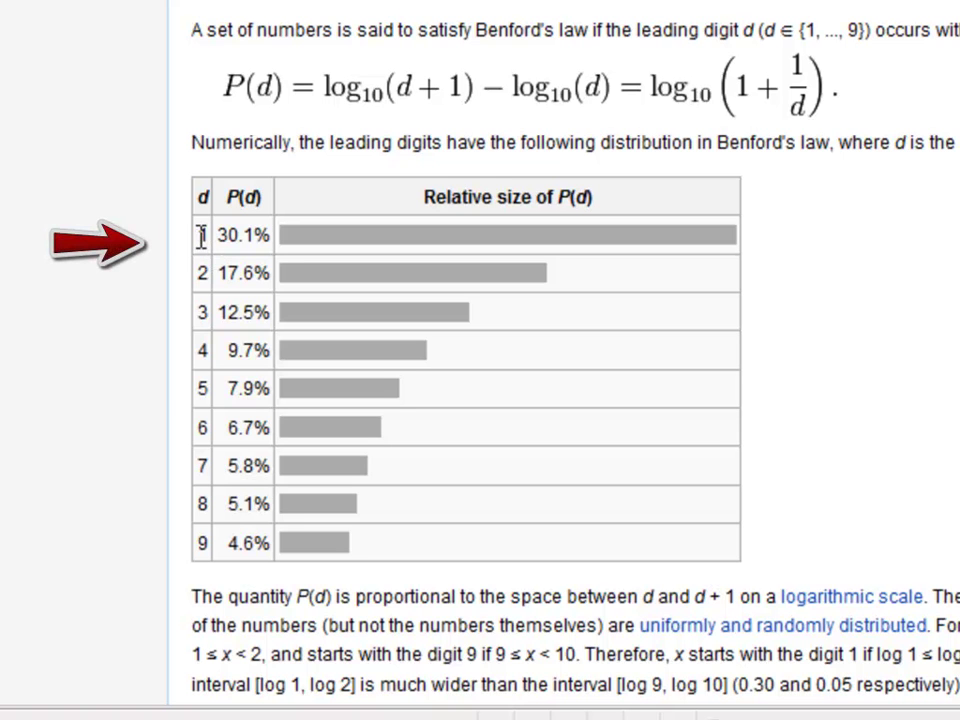
pyautogui.doubleClick(201, 235)
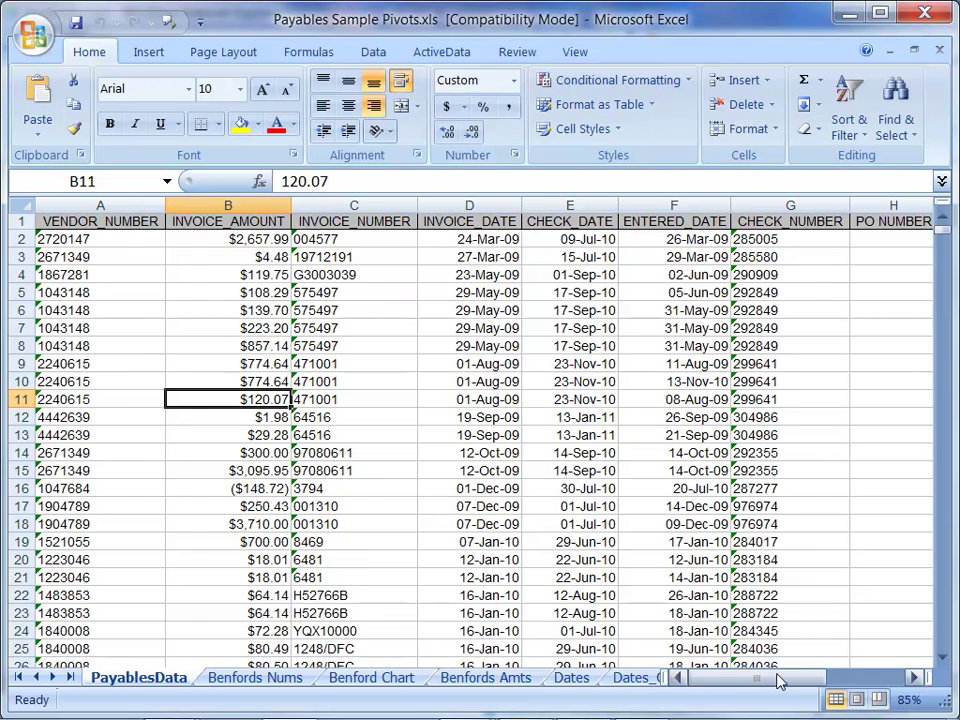
# Step: Inspect the added Benford One column on the PayablesData sheet and the formula in its first data cell, K2
pyautogui.moveTo(779, 681); pyautogui.dragTo(860, 680)
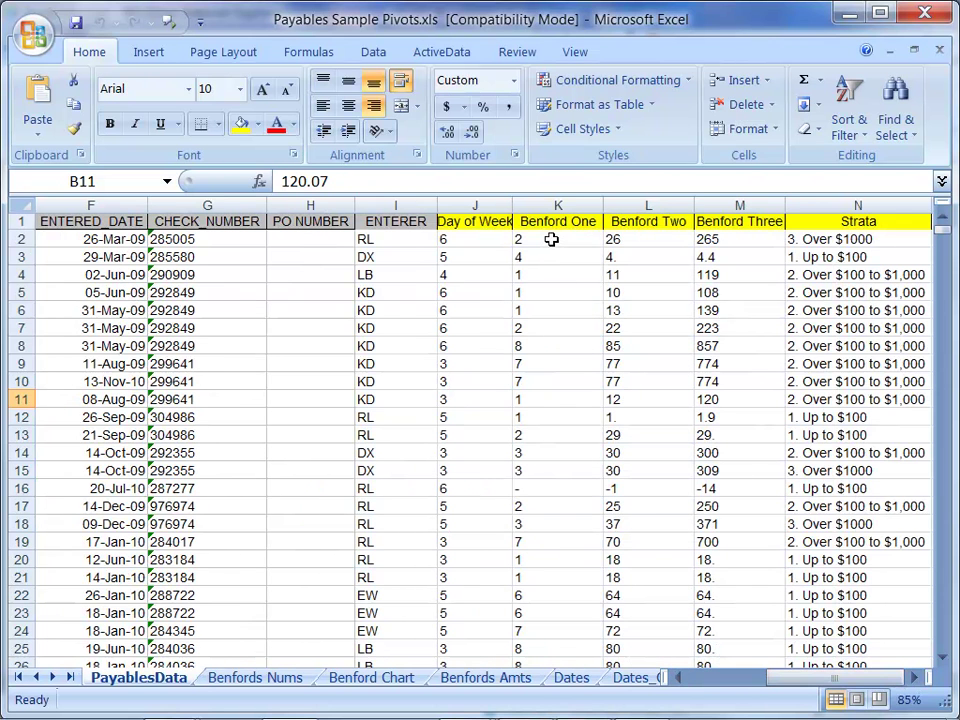
pyautogui.click(553, 239)
pyautogui.click(553, 205)
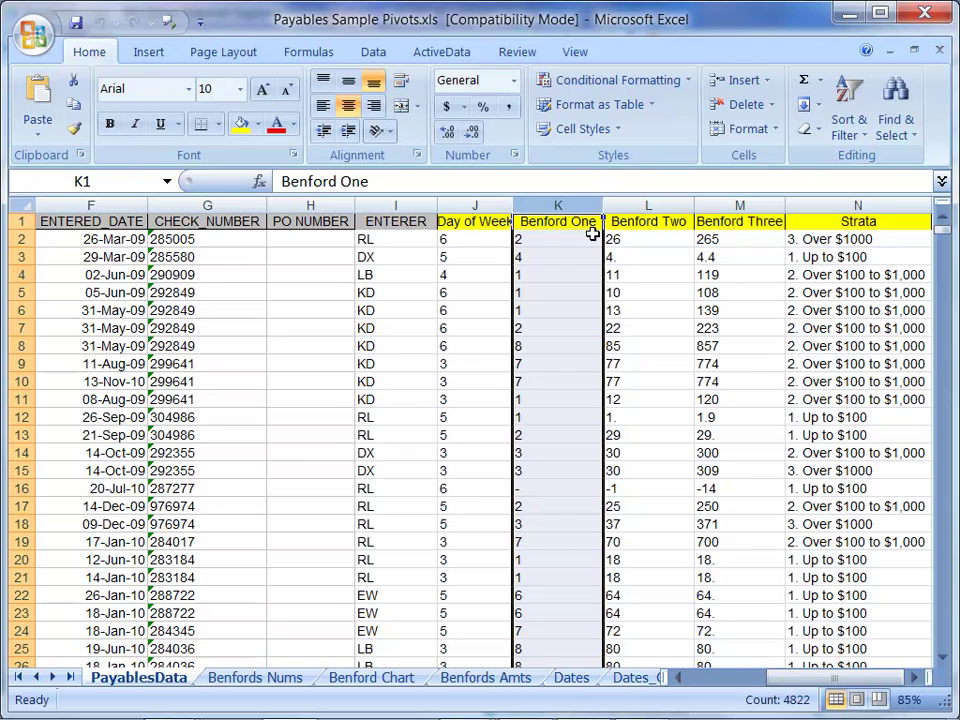
pyautogui.click(492, 222)
pyautogui.moveTo(438, 222); pyautogui.dragTo(165, 221)
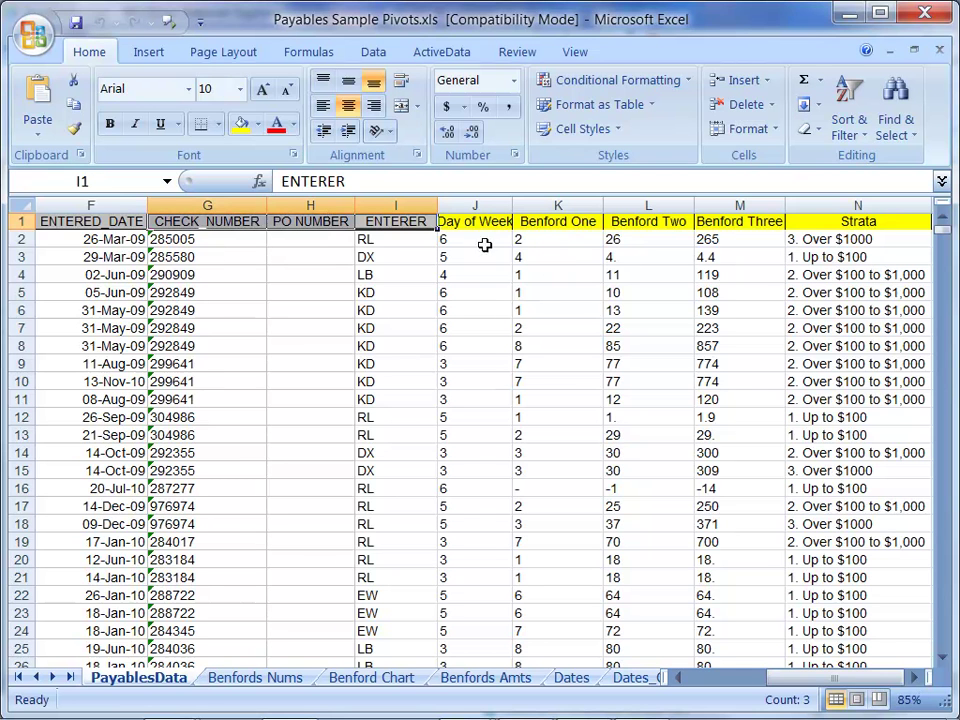
pyautogui.click(527, 240)
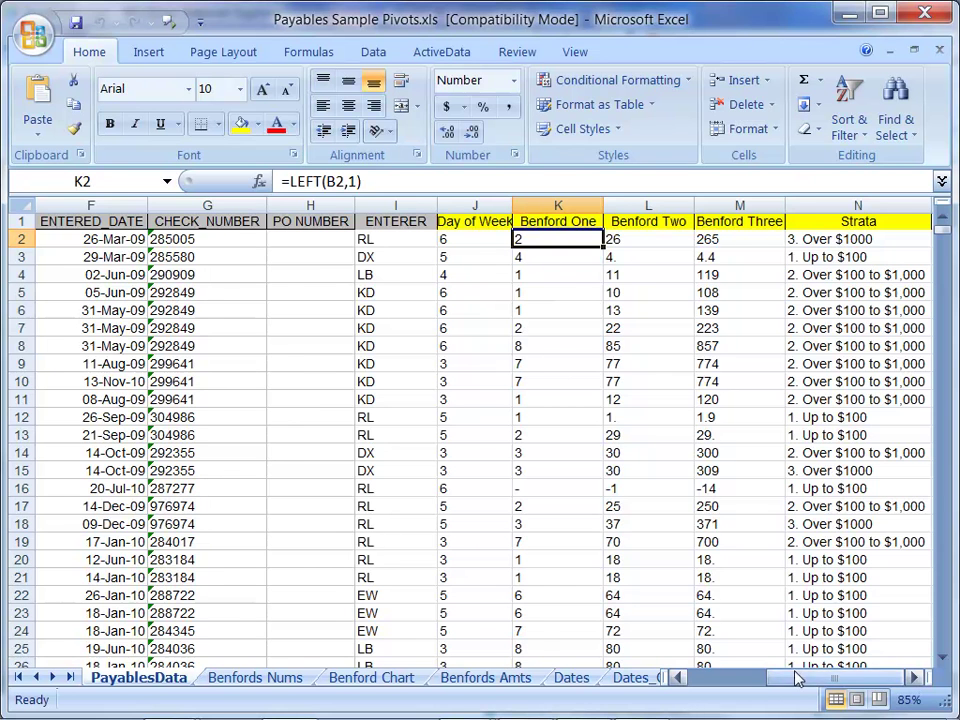
# Step: Narrow the INVOICE_NUMBER column on the PayablesData sheet
pyautogui.moveTo(790, 682); pyautogui.dragTo(742, 689)
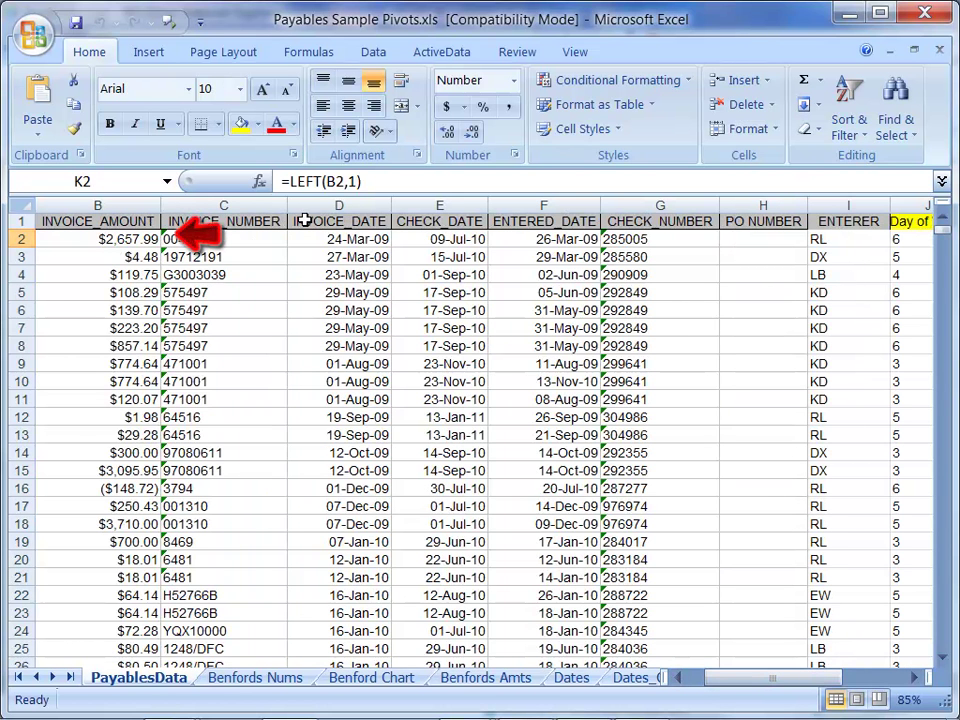
pyautogui.moveTo(286, 214); pyautogui.dragTo(233, 214)
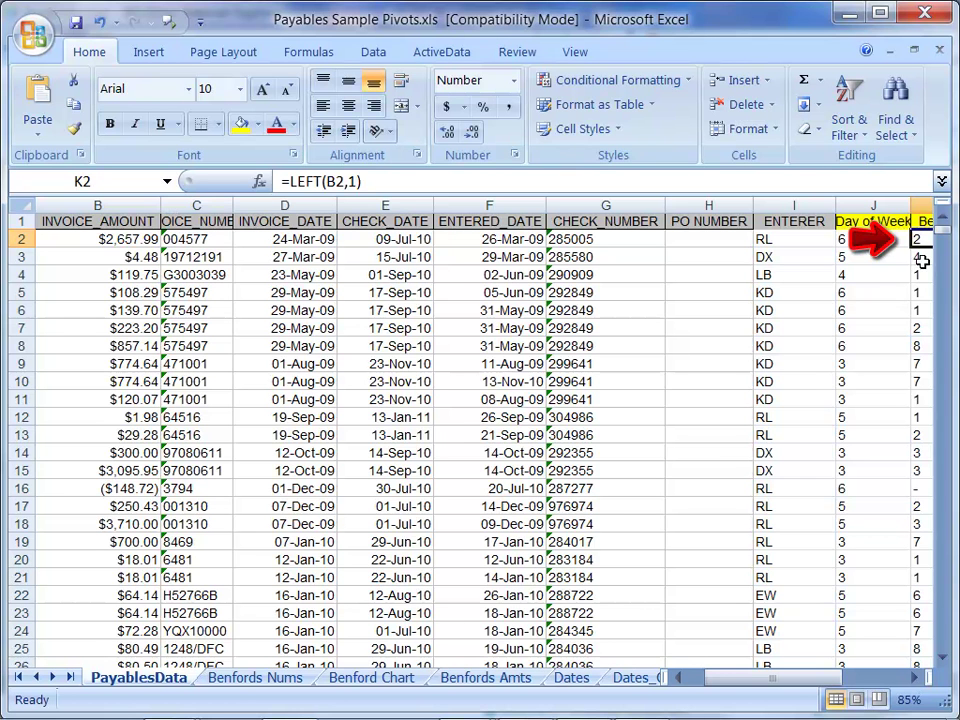
pyautogui.click(916, 678)
pyautogui.click(916, 678)
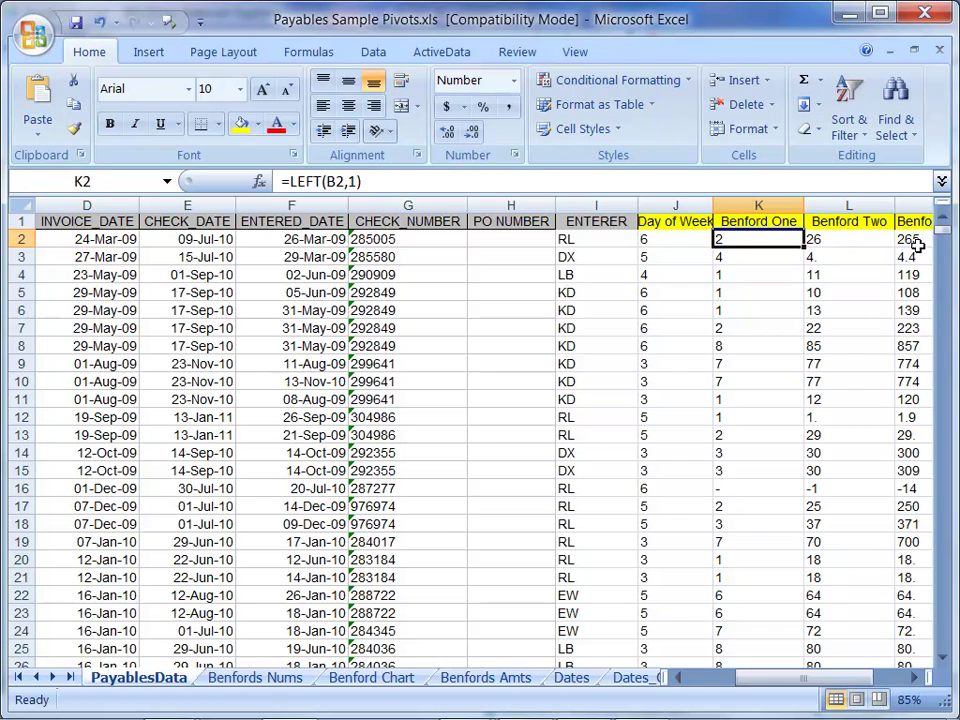
# Step: Compare the first digit of the invoice amount in B2 with the Benford One formula in K2, leaving both cells unedited
pyautogui.moveTo(818, 686); pyautogui.dragTo(800, 686)
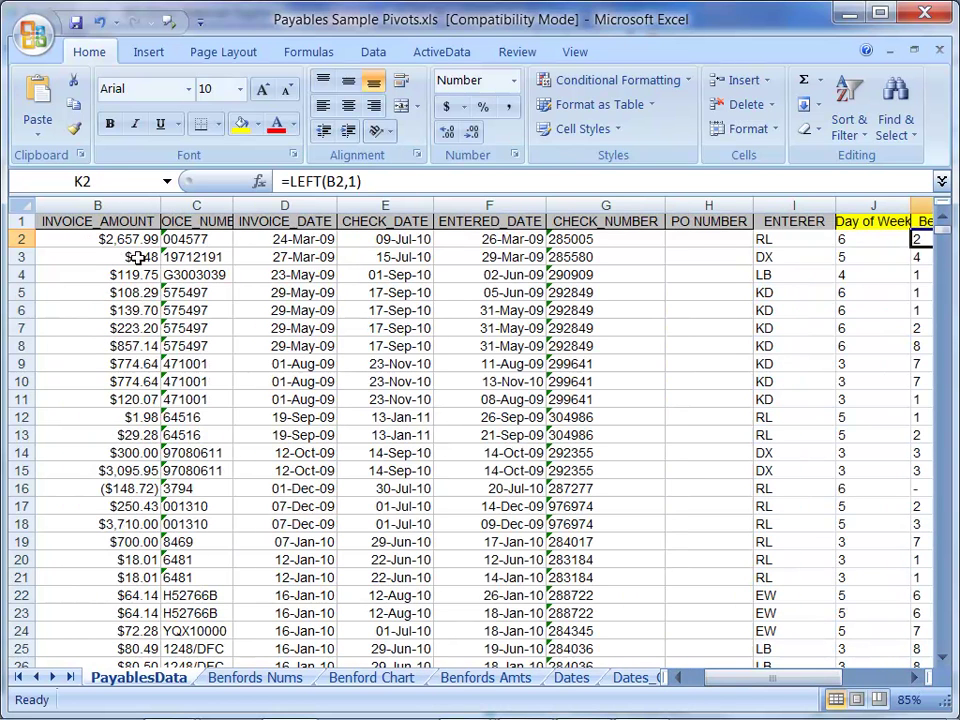
pyautogui.click(592, 346)
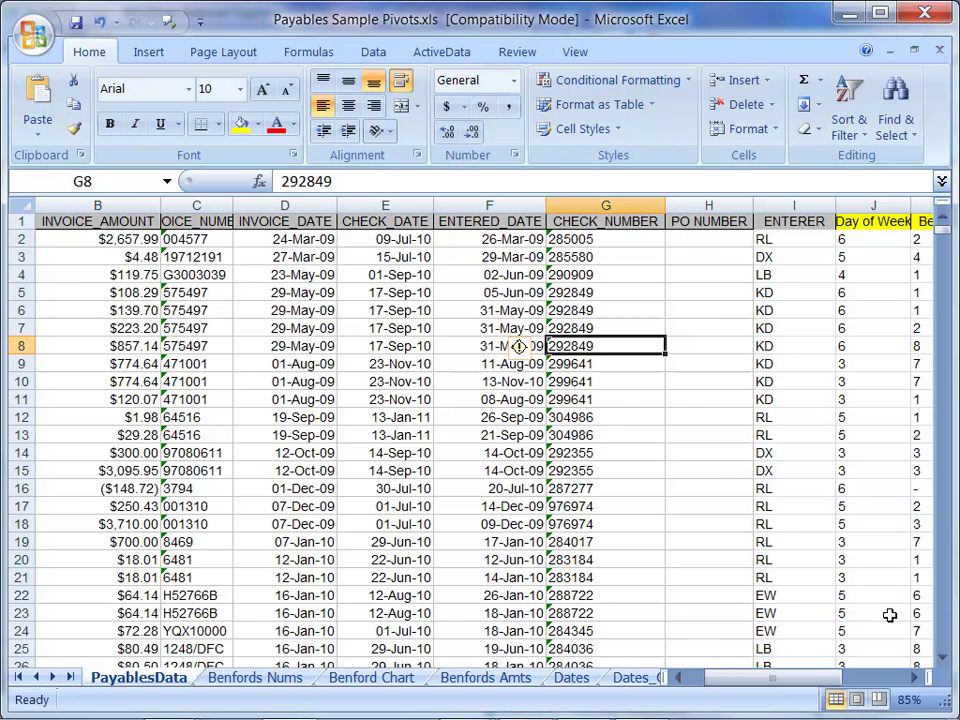
pyautogui.hscroll(2, 913, 649)
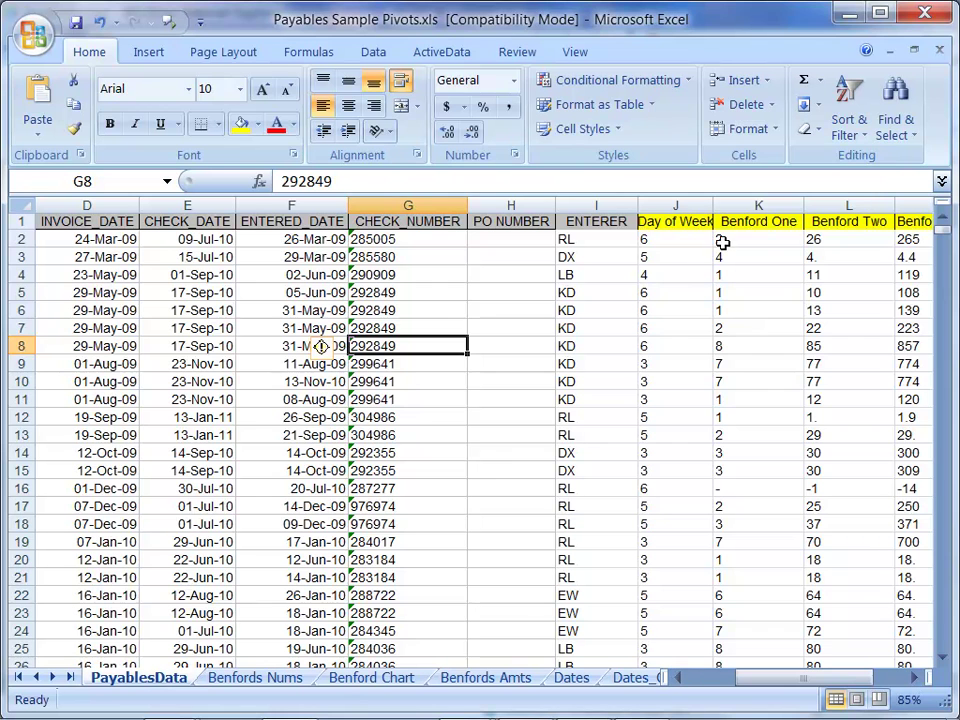
pyautogui.click(722, 240)
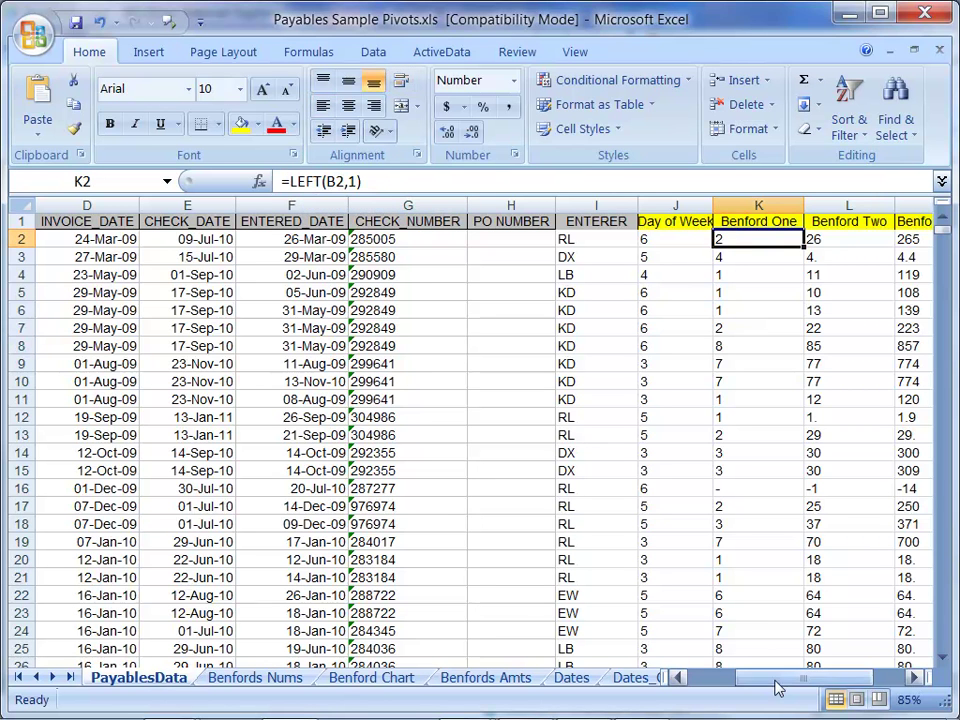
pyautogui.moveTo(776, 681); pyautogui.dragTo(728, 683)
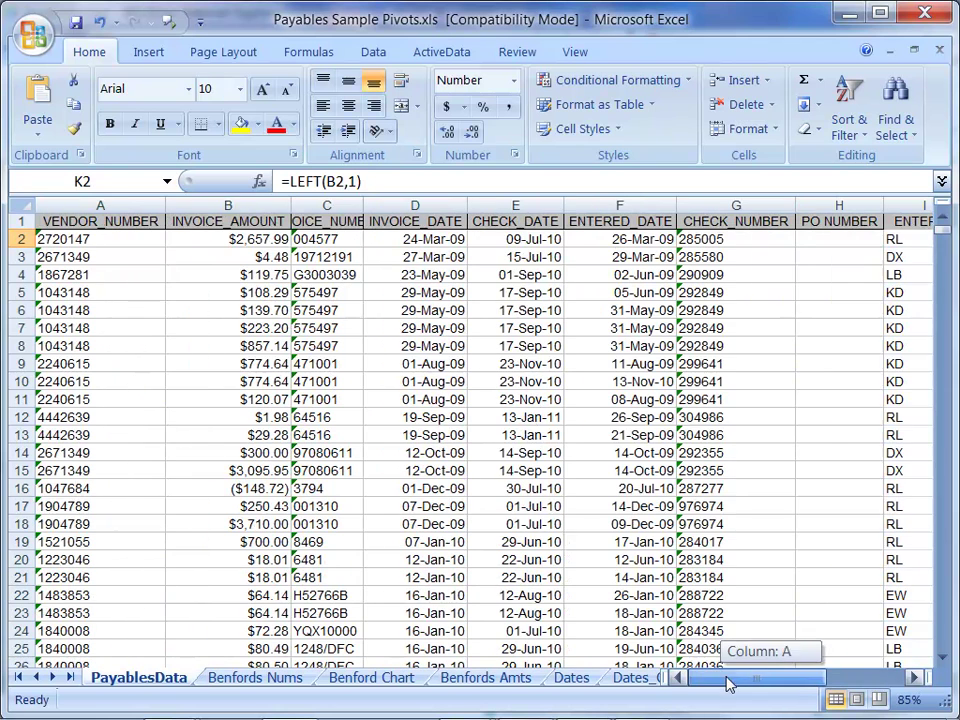
pyautogui.click(257, 238)
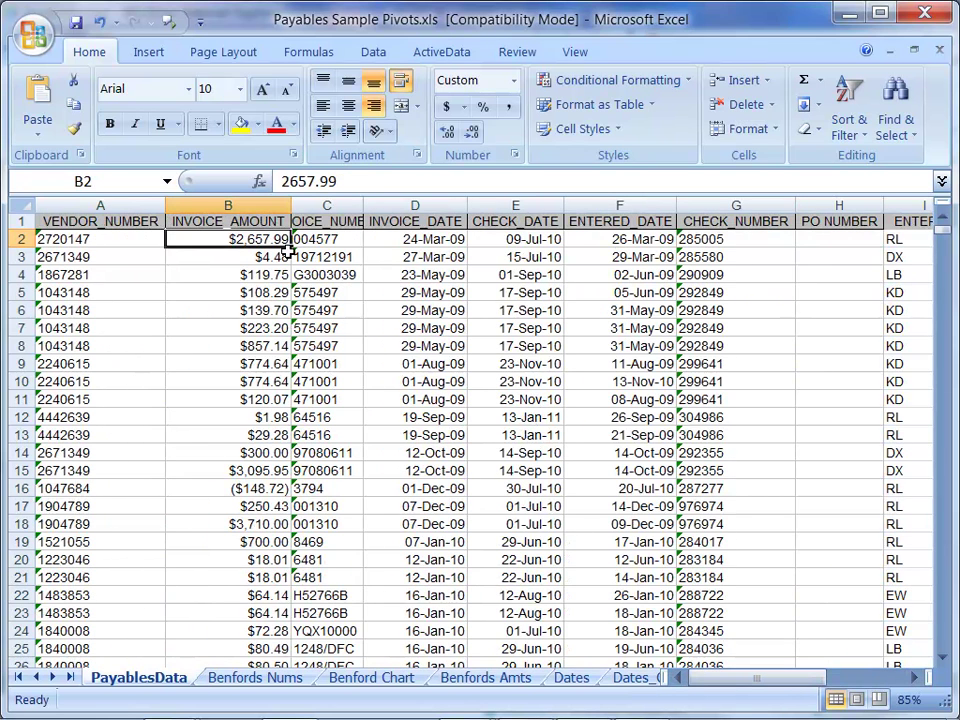
pyautogui.click(285, 181)
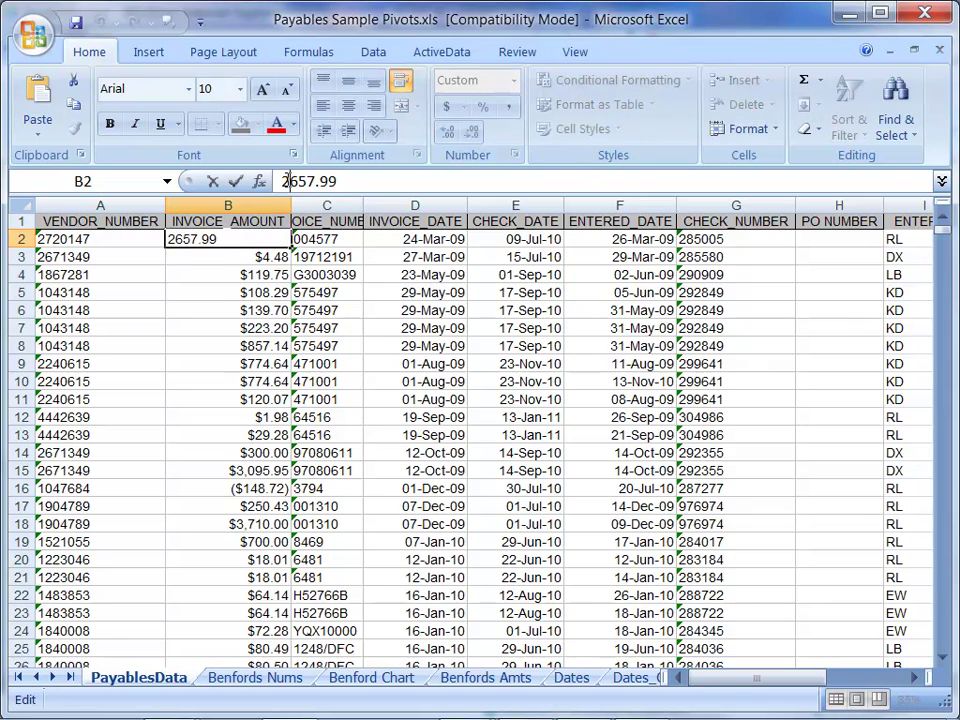
pyautogui.hotkey('shift', 'Right')
pyautogui.click(514, 414)
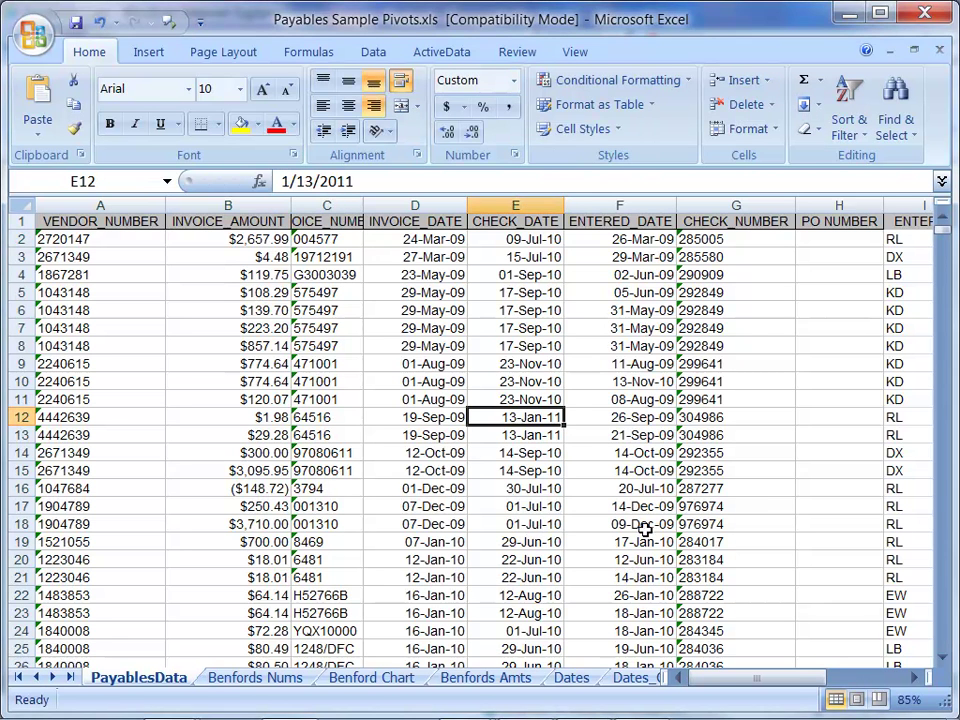
# Step: Examine the row 2 formulas in the Benford Two and Benford Three columns against the Benford One formula
pyautogui.moveTo(789, 682); pyautogui.dragTo(843, 688)
pyautogui.click(820, 239)
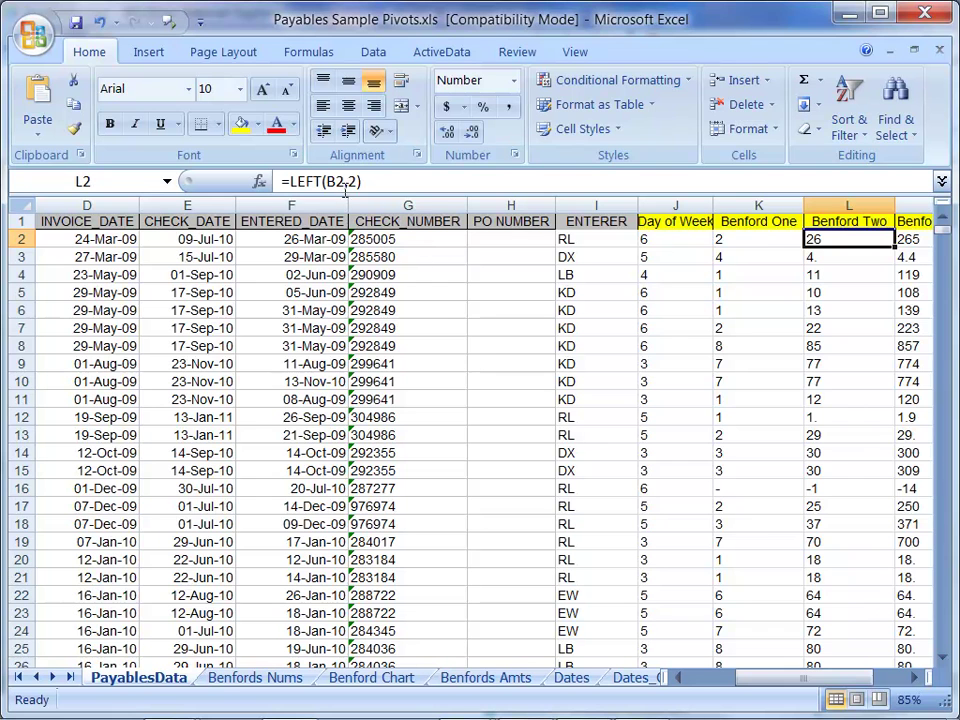
pyautogui.click(761, 240)
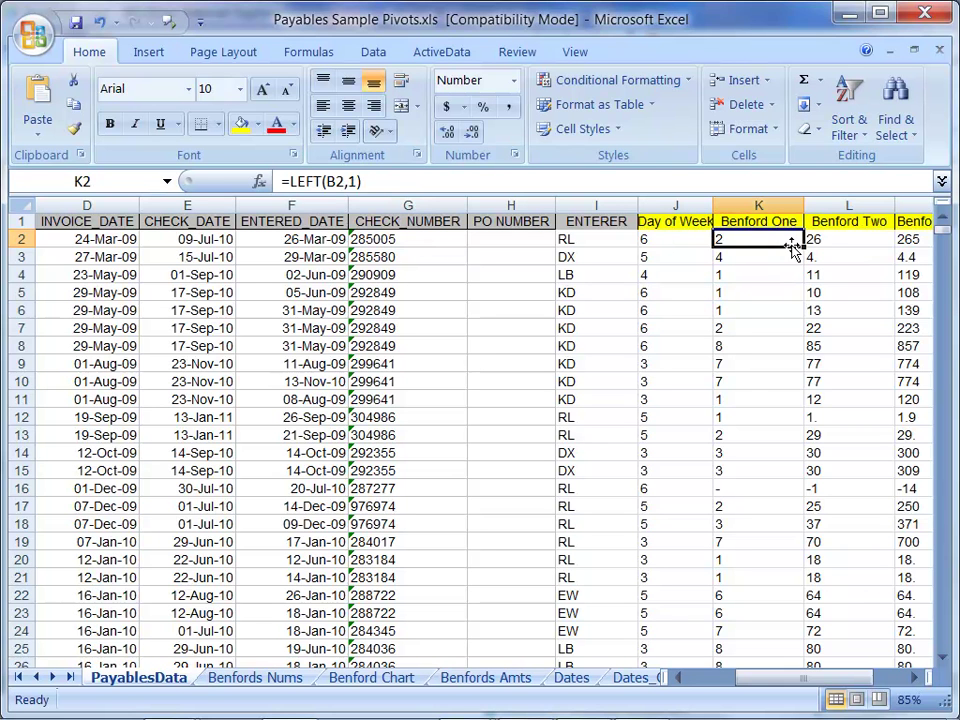
pyautogui.click(826, 239)
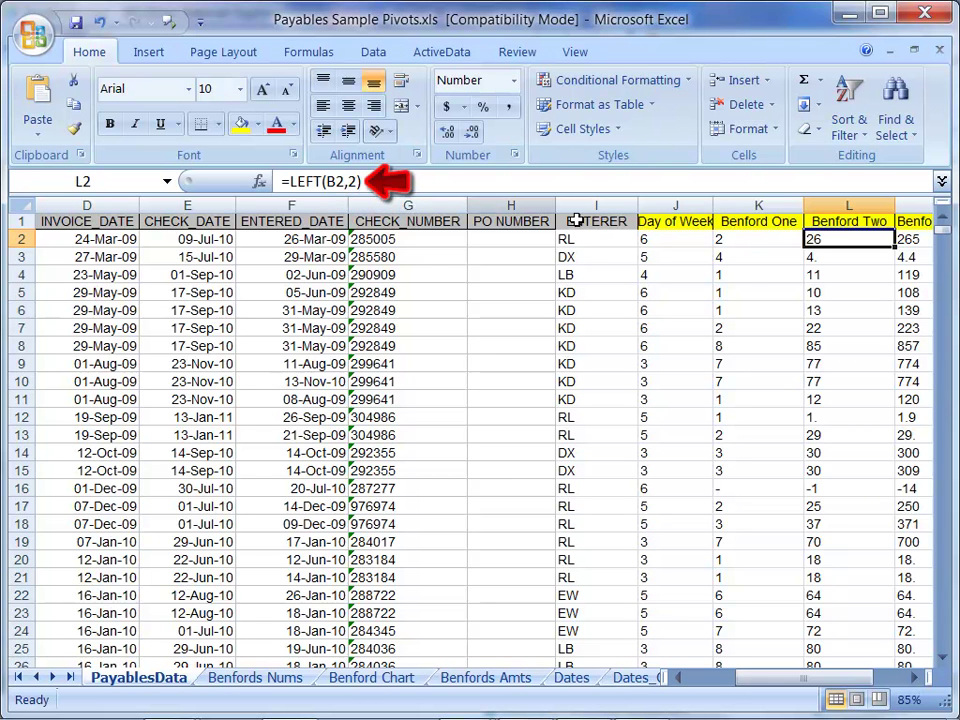
pyautogui.click(913, 240)
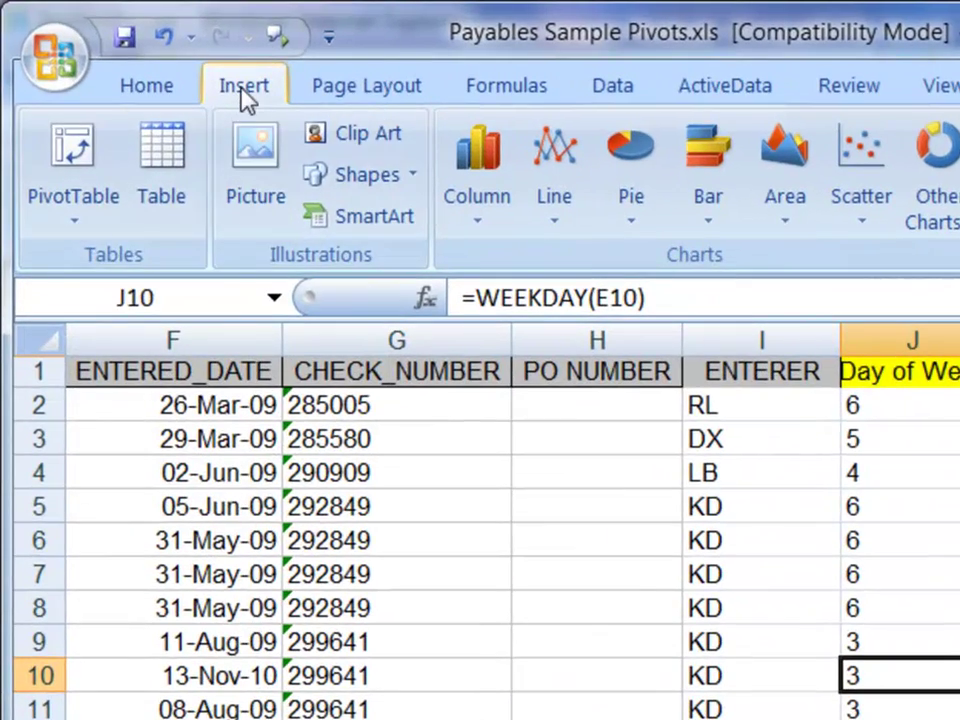
# Step: Create a PivotTable on a new worksheet from PayablesData!$A$1:$N$4822, with Benford One as the row labels
pyautogui.click(78, 170)
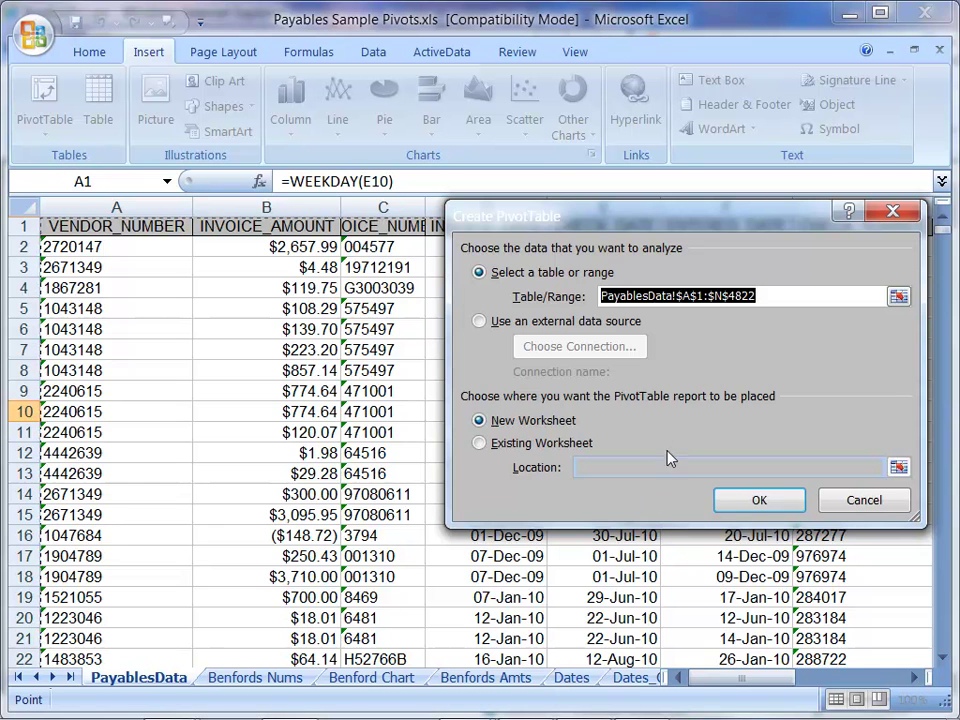
pyautogui.click(764, 504)
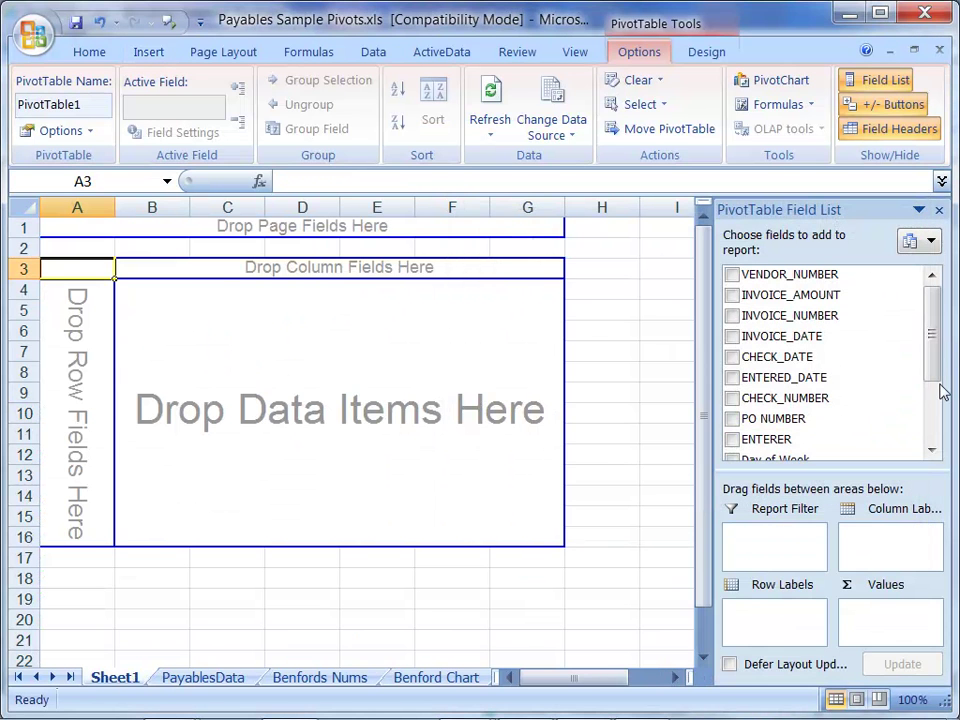
pyautogui.moveTo(936, 379); pyautogui.dragTo(950, 450)
pyautogui.click(733, 367)
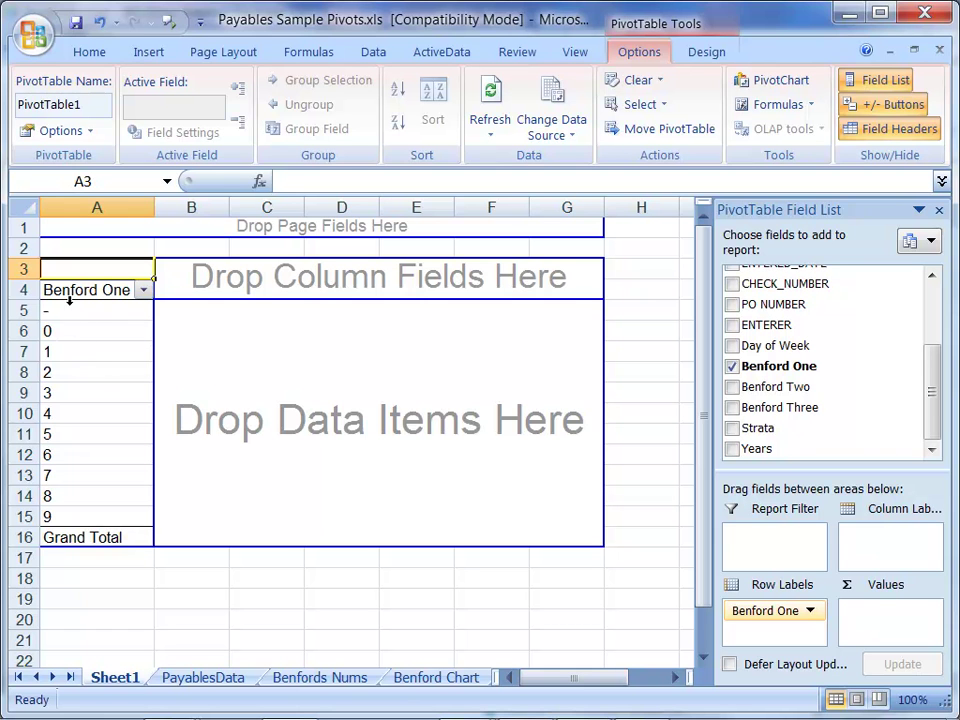
# Step: Filter the Benford One row labels to exclude the "-" and 0 items
pyautogui.click(144, 290)
pyautogui.click(63, 485)
pyautogui.click(63, 502)
pyautogui.click(124, 648)
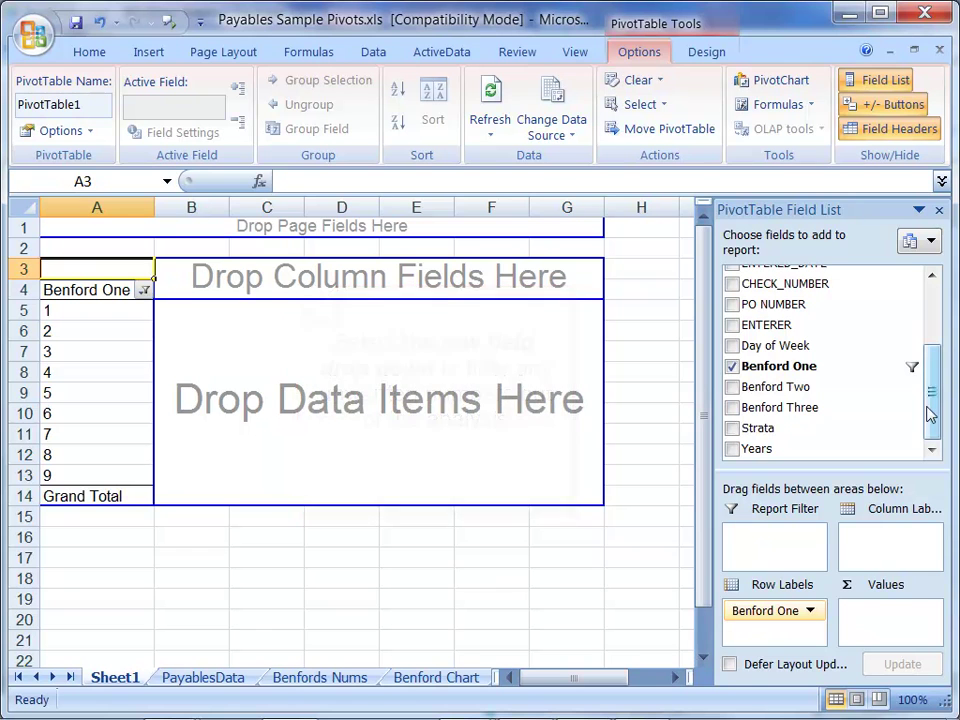
# Step: Add the Benford One field to the PivotTable values twice, both summarized as a count
pyautogui.moveTo(765, 370); pyautogui.dragTo(884, 628)
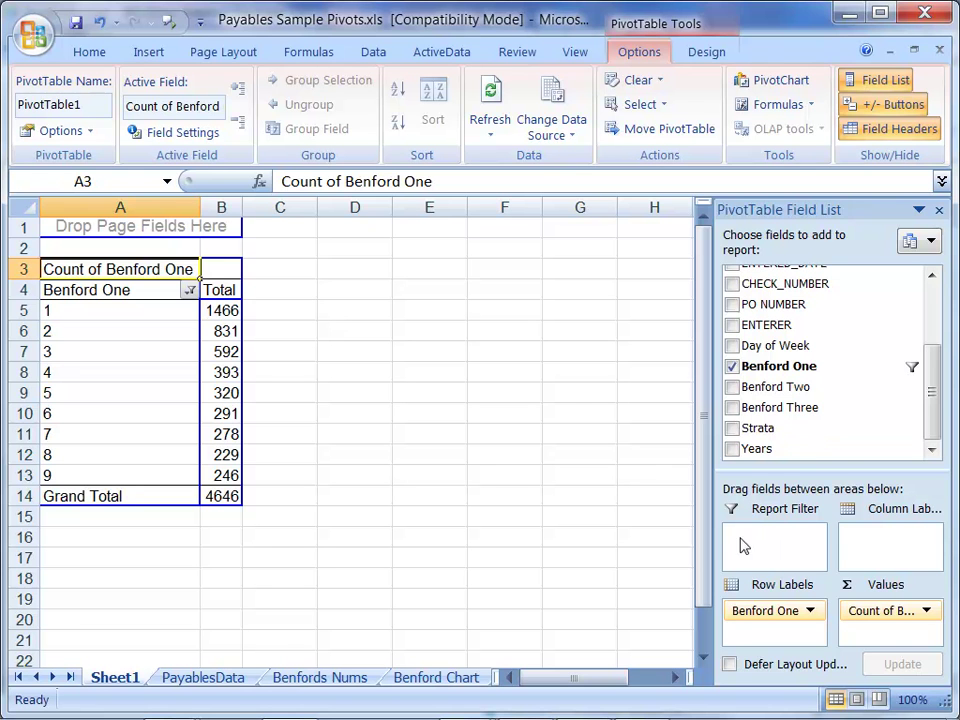
pyautogui.moveTo(765, 372); pyautogui.dragTo(880, 636)
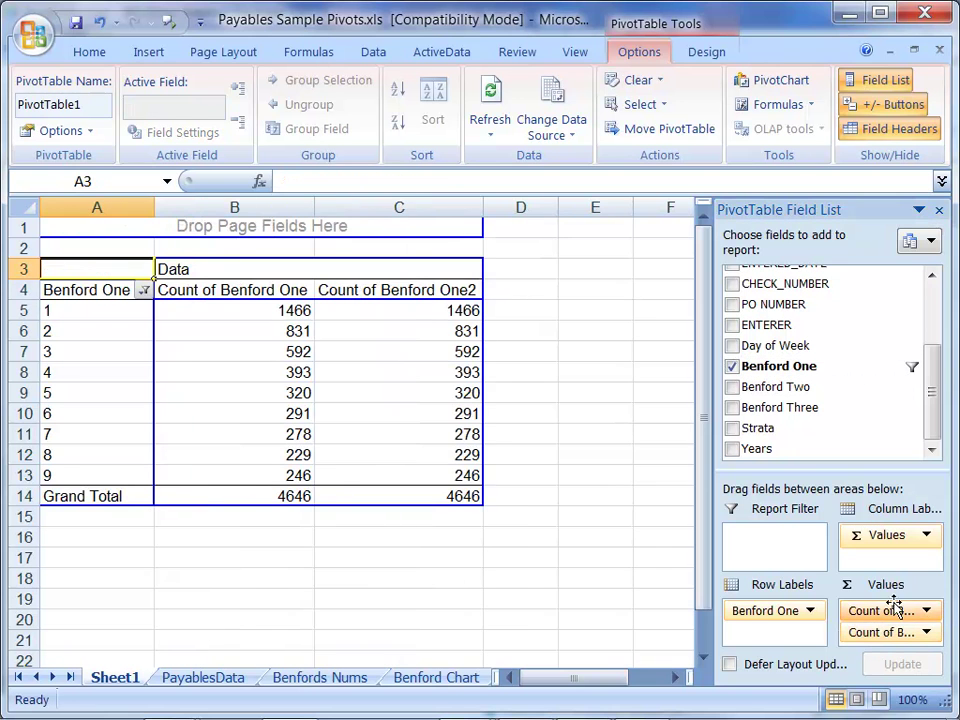
pyautogui.click(467, 290)
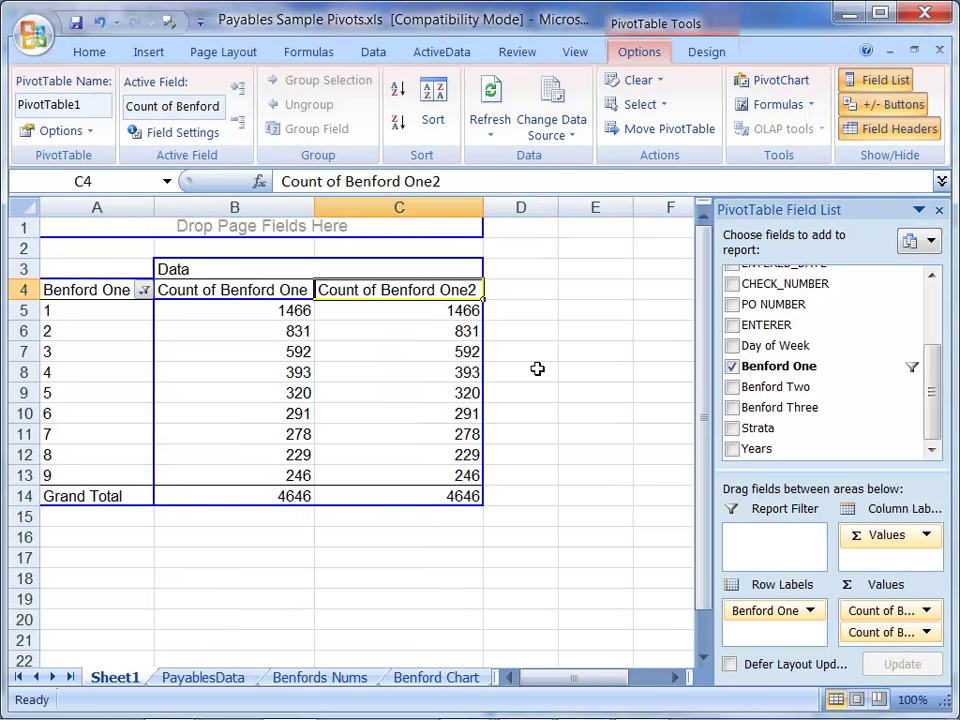
# Step: Show the second Benford One count as % of column, keeping Count as its summary type
pyautogui.click(865, 632)
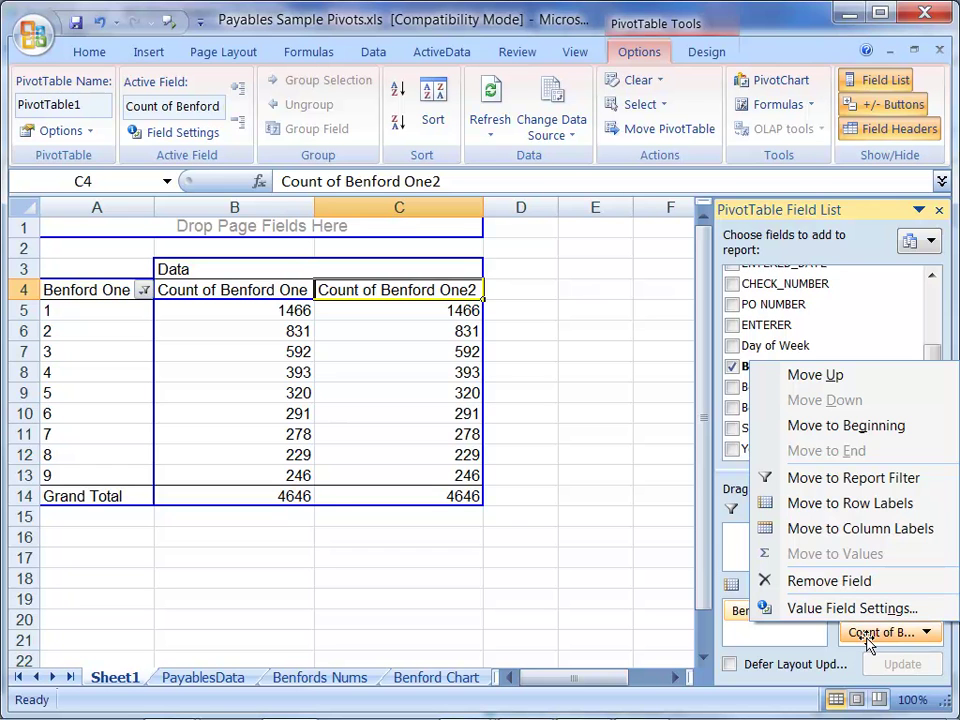
pyautogui.click(843, 609)
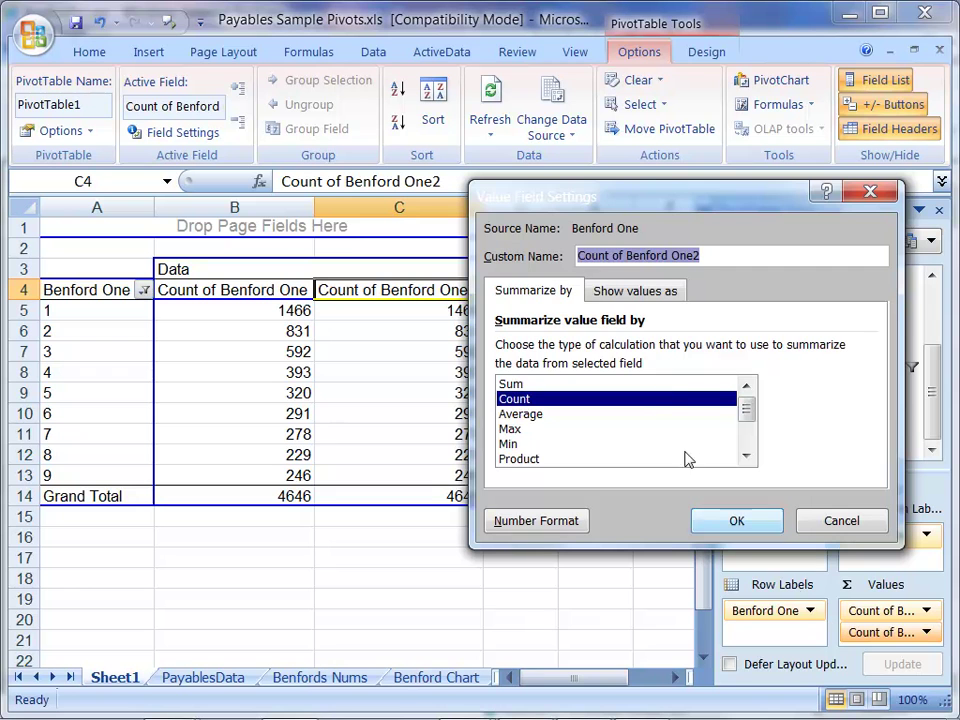
pyautogui.click(618, 292)
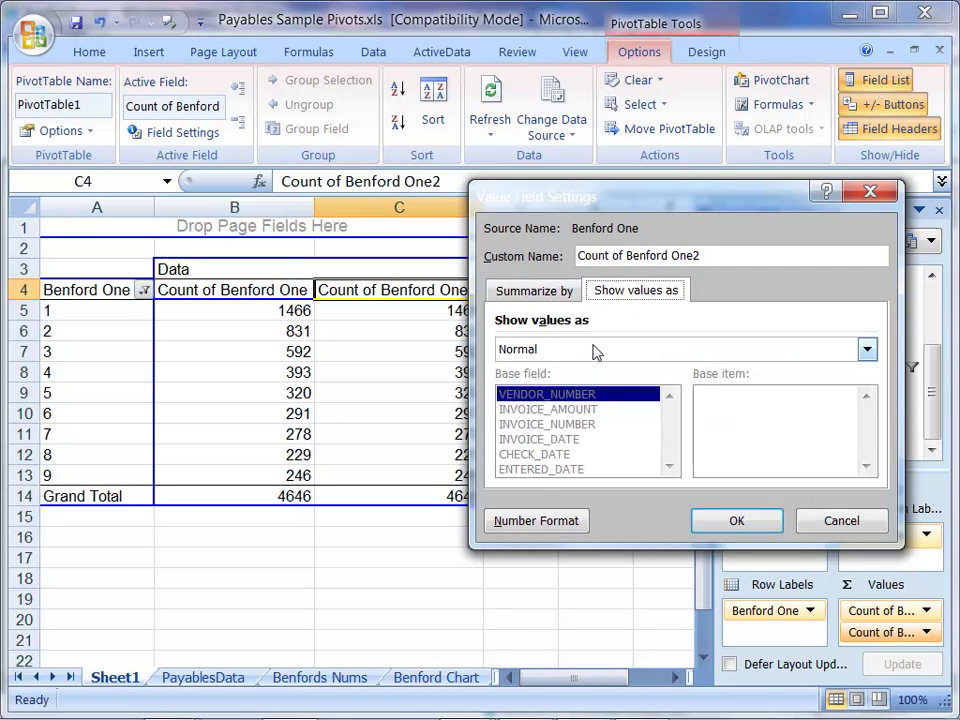
pyautogui.click(596, 352)
pyautogui.scroll(-1, 564, 444)
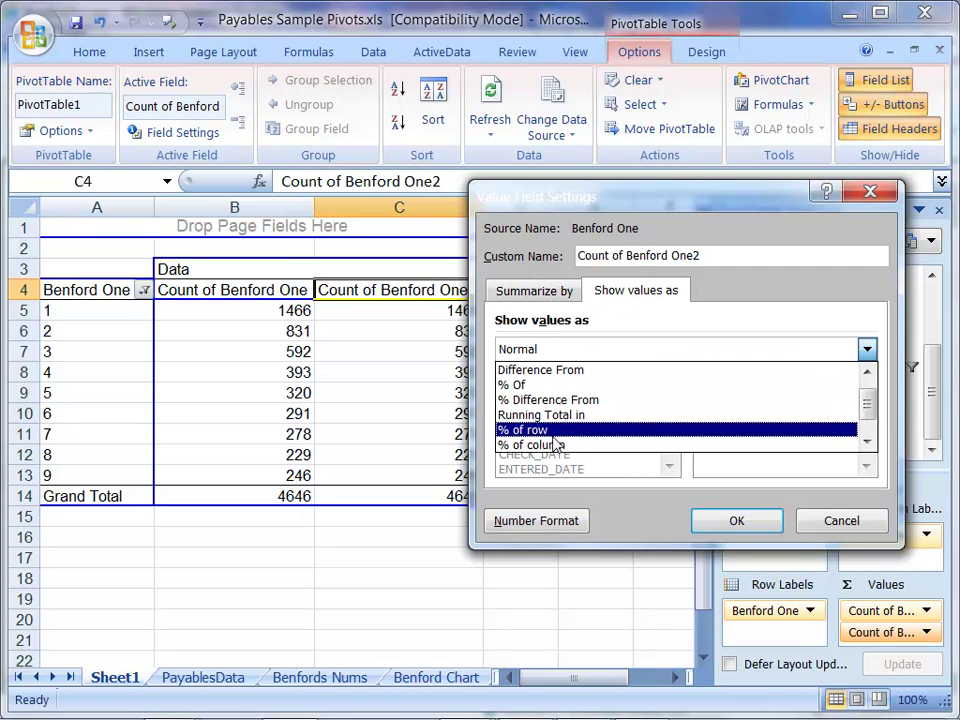
pyautogui.click(553, 446)
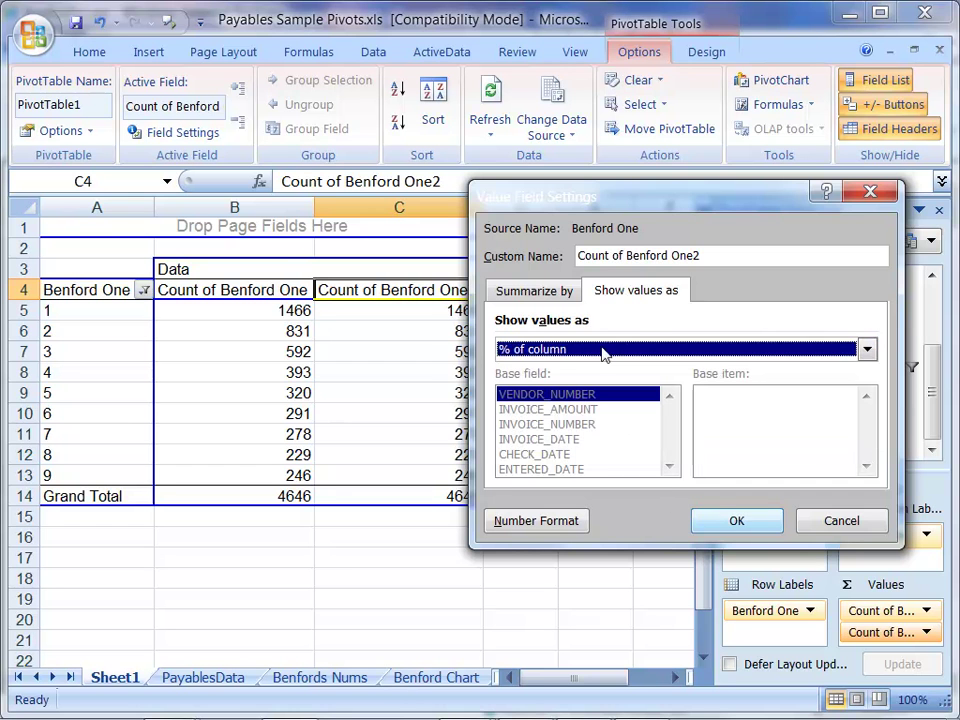
pyautogui.click(534, 290)
pyautogui.click(760, 525)
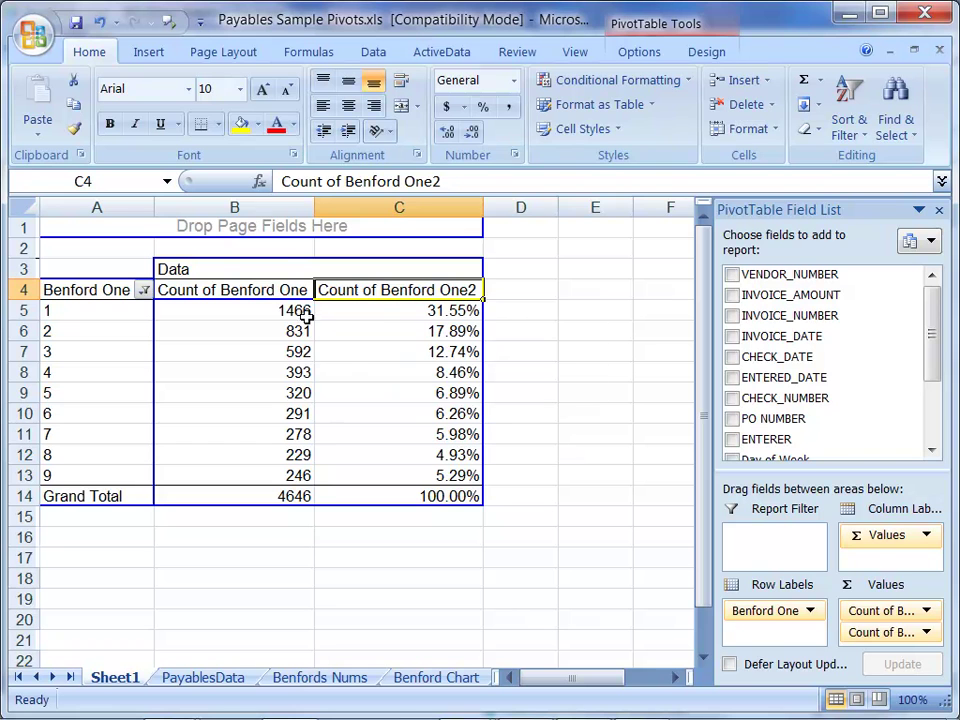
pyautogui.click(300, 311)
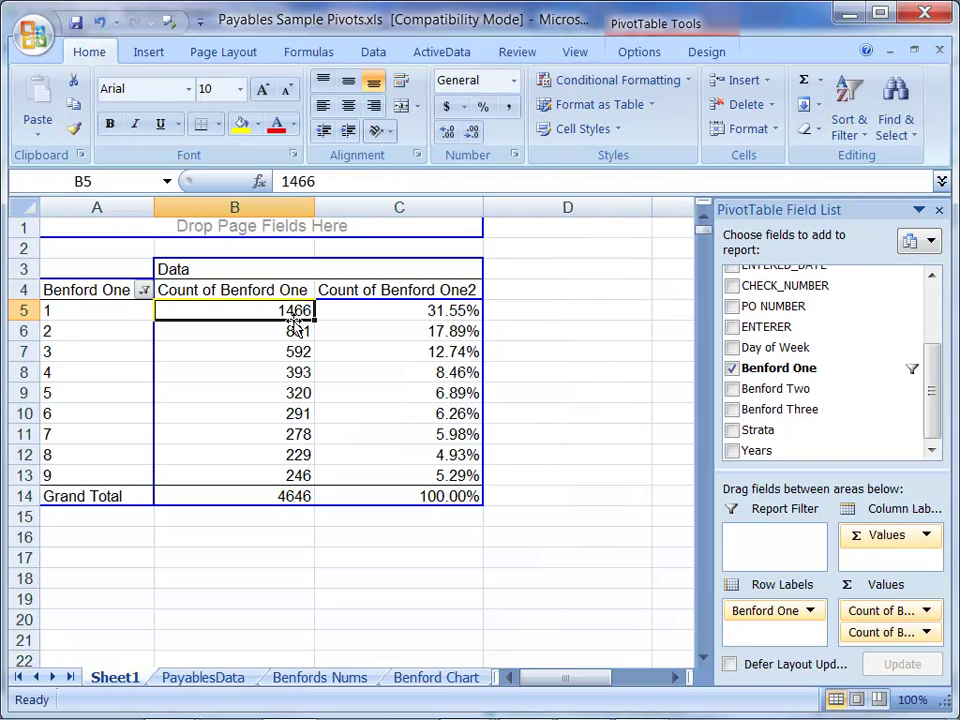
# Step: Copy the digits 1 to 9 with their expected Benford's law percentages and paste them beside the PivotTable in D5:E13
pyautogui.click(450, 311)
pyautogui.click(569, 336)
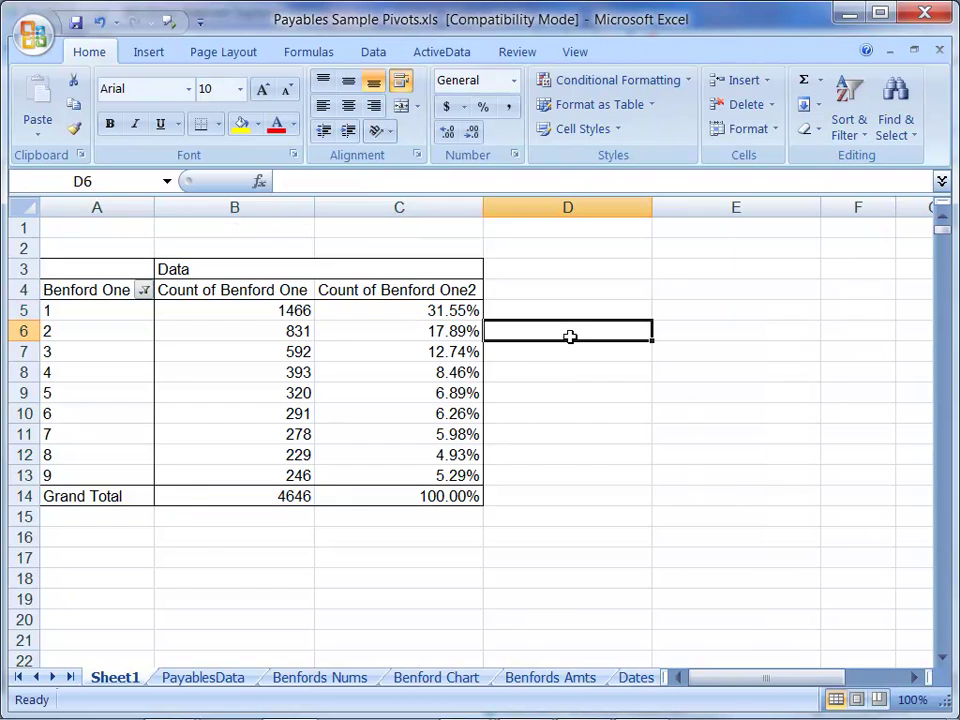
pyautogui.press('Right')
pyautogui.press('Right')
pyautogui.press('Right')
pyautogui.press('Right')
pyautogui.press('Right')
pyautogui.press('Right')
pyautogui.press('Right')
pyautogui.press('Right')
pyautogui.press('Left')
pyautogui.press('Up')
pyautogui.press('Up')
pyautogui.press('Left')
pyautogui.press('Left')
pyautogui.press('Right')
pyautogui.hotkey('shift', 'Right')
pyautogui.hotkey('shift', 'Down')
pyautogui.hotkey('shift', 'Down')
pyautogui.hotkey('shift', 'Down')
pyautogui.hotkey('shift', 'Down')
pyautogui.hotkey('shift', 'Down')
pyautogui.hotkey('shift', 'Down')
pyautogui.hotkey('shift', 'Down')
pyautogui.hotkey('shift', 'Down')
pyautogui.hotkey('ctrl', 'c')
pyautogui.press('Down')
pyautogui.press('Left')
pyautogui.press('Left')
pyautogui.press('Home')
pyautogui.press('Right')
pyautogui.press('Right')
pyautogui.press('Right')
pyautogui.press('Return')
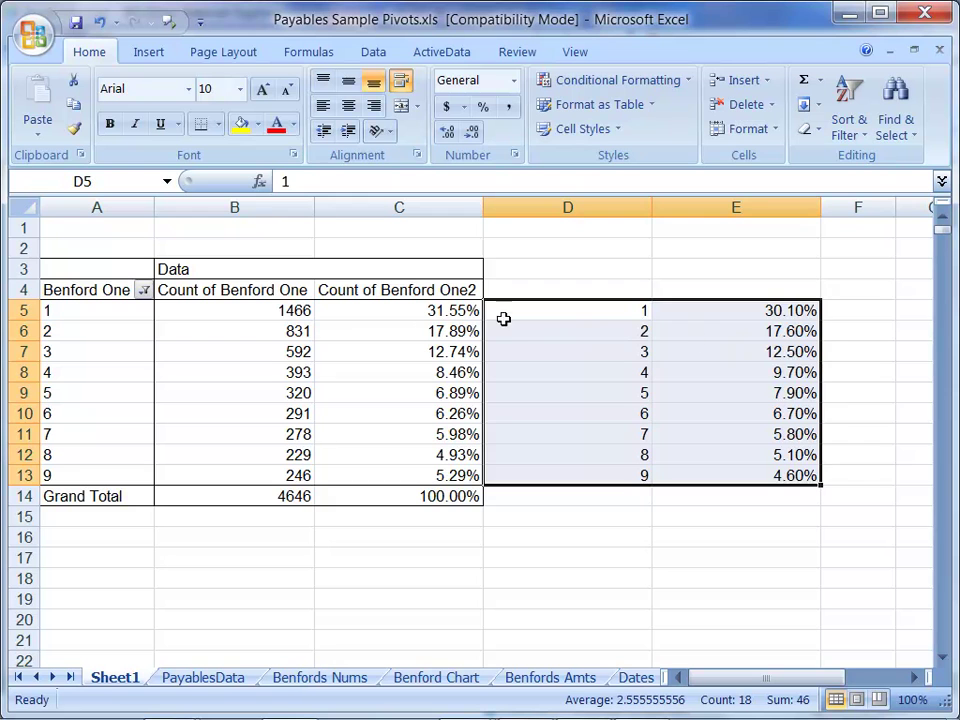
pyautogui.press('Up')
pyautogui.press('Up')
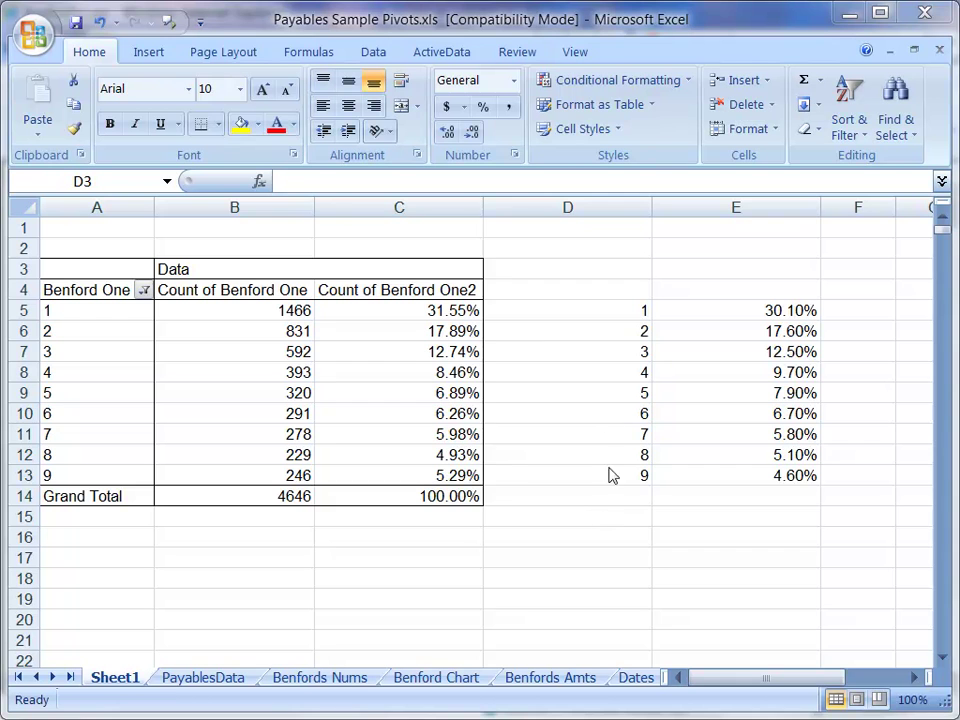
pyautogui.hotkey('ctrl', 'c')
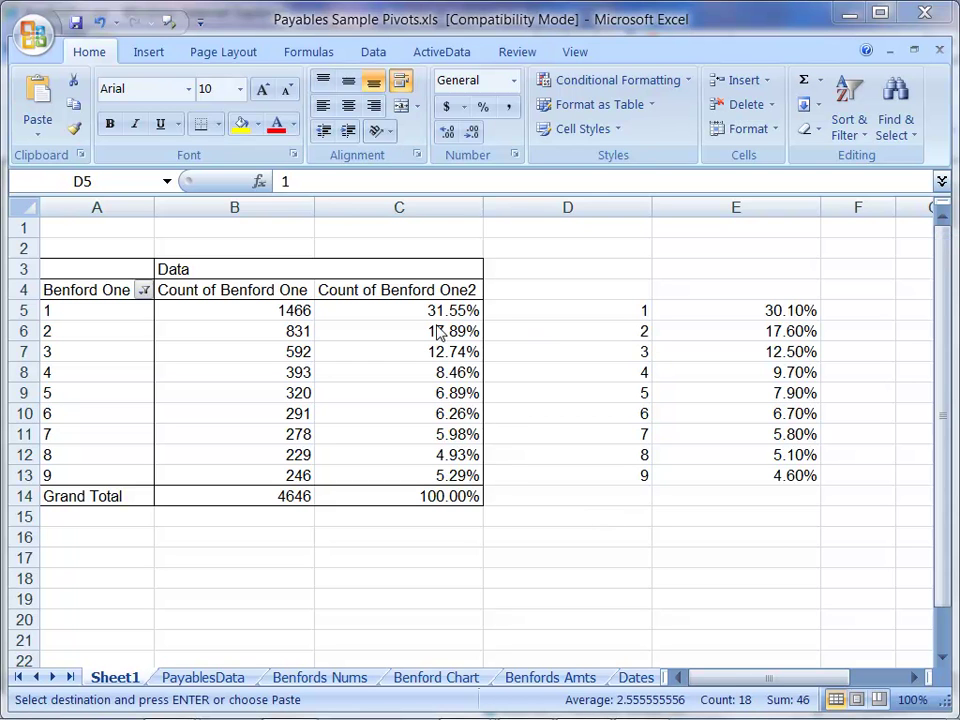
pyautogui.hotkey('ctrl', 'v')
# Step: Copy the PivotTable's actual percentages from C5:C13 and paste them into F5:F13, next to the expected percentages
pyautogui.moveTo(433, 313); pyautogui.dragTo(422, 474)
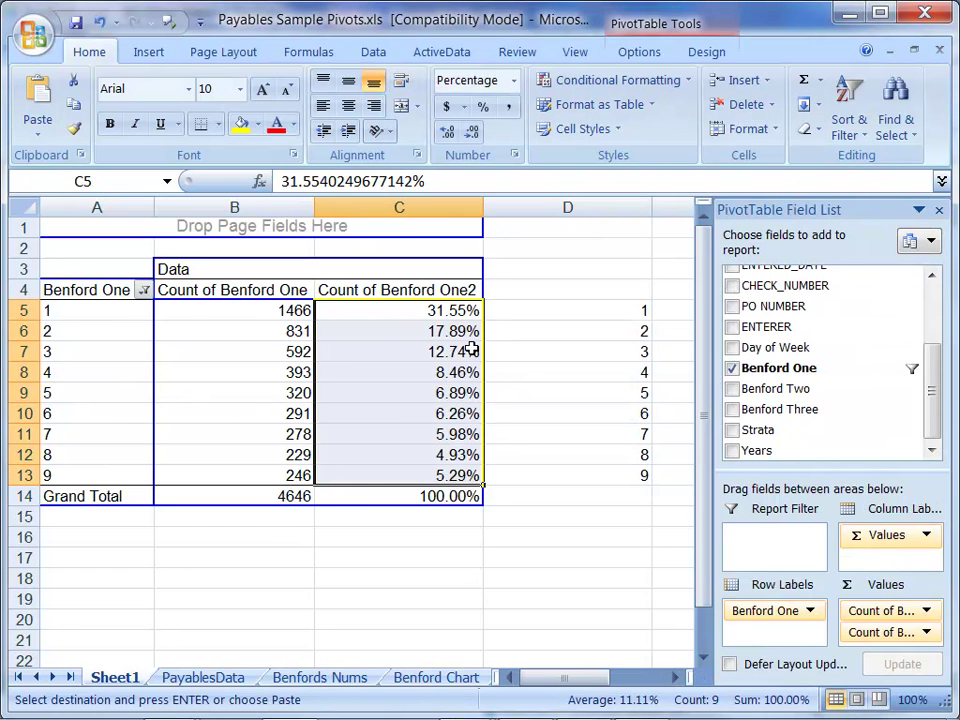
pyautogui.hotkey('ctrl', 'c')
pyautogui.click(674, 678)
pyautogui.click(674, 678)
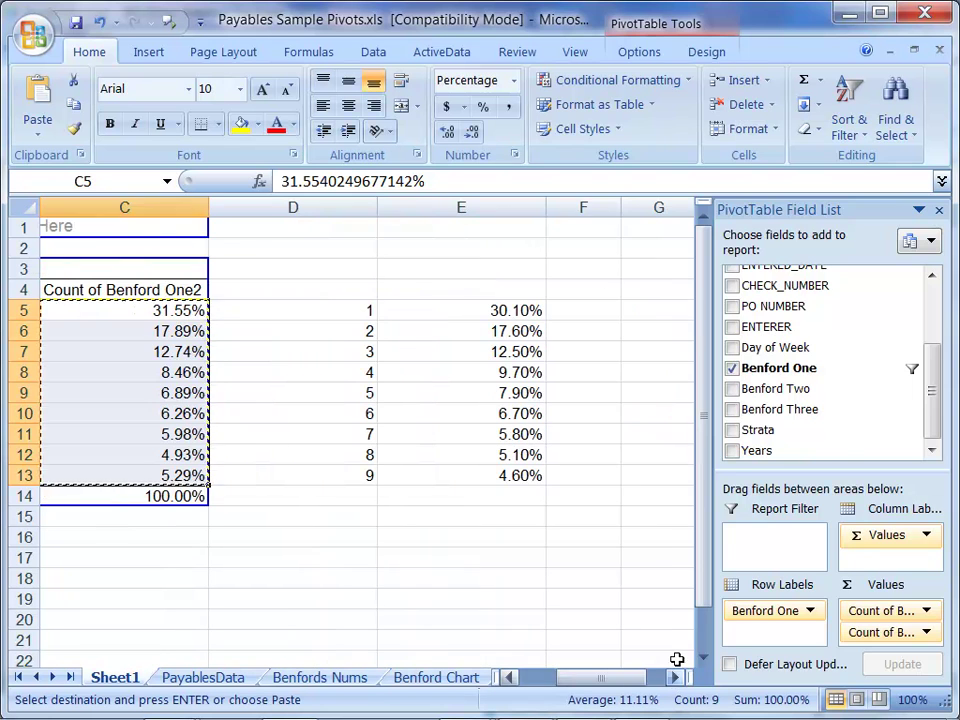
pyautogui.click(591, 310)
pyautogui.hotkey('ctrl', 'v')
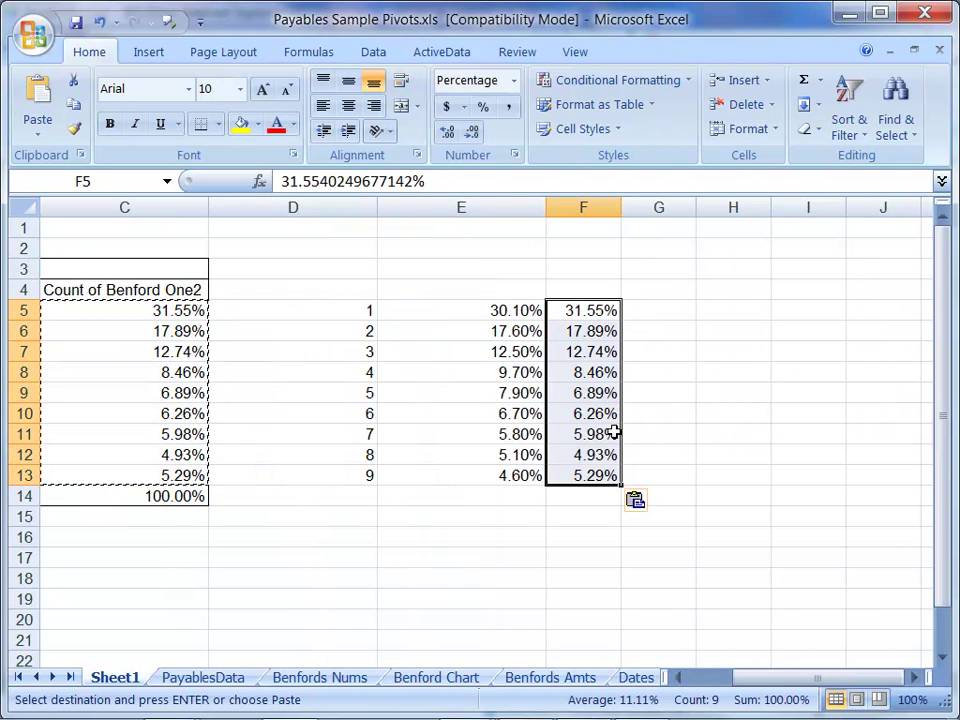
# Step: Label the expected percentages in E4 "Benford's Law" and the actual ones in F4 "Actual Data", split over two lines
pyautogui.moveTo(377, 310); pyautogui.dragTo(602, 476)
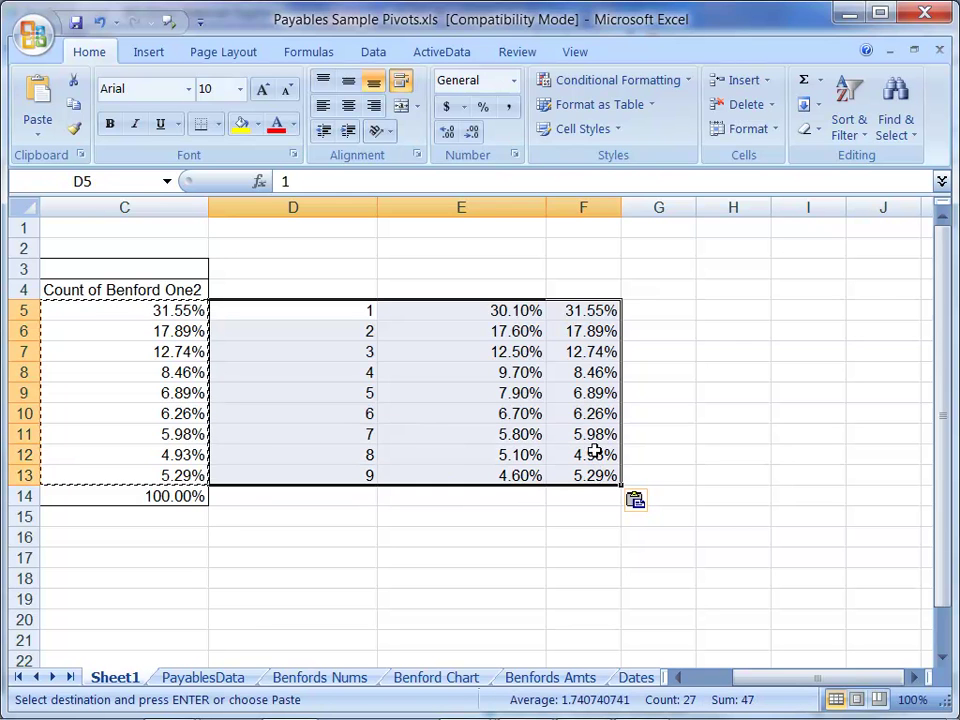
pyautogui.click(511, 290)
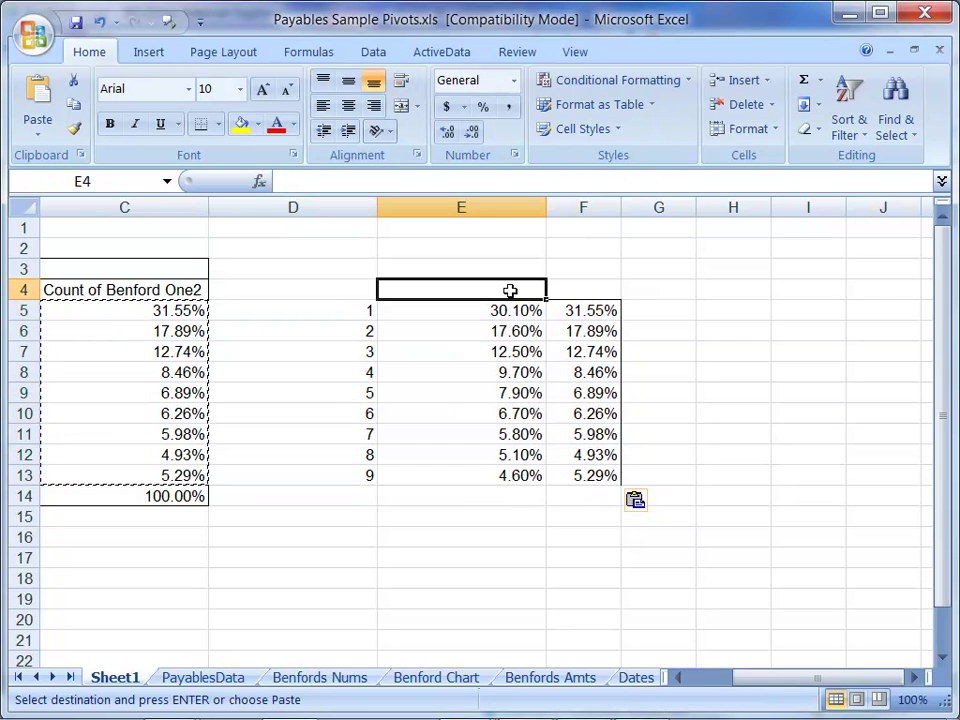
pyautogui.write('Benm')
pyautogui.press('BackSpace')
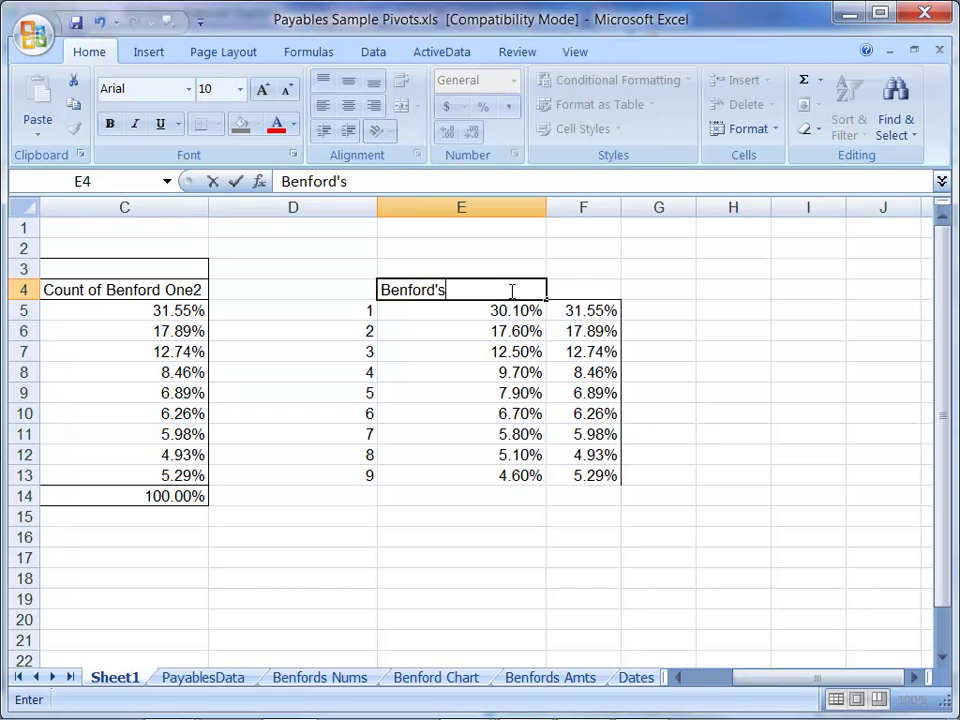
pyautogui.write("ford's Law")
pyautogui.press('Tab')
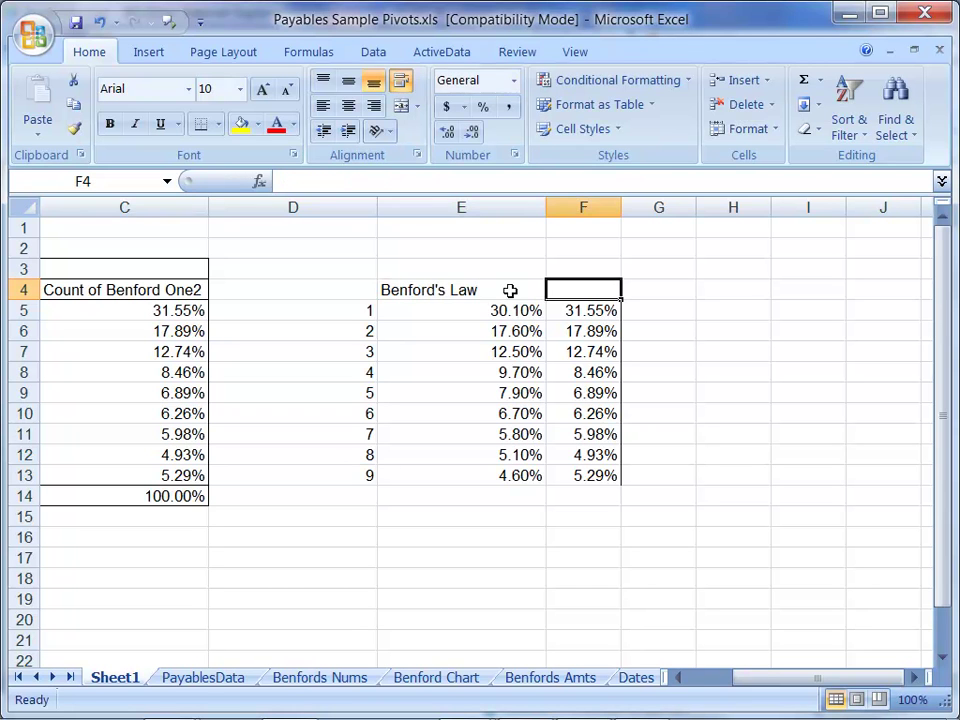
pyautogui.write('Act')
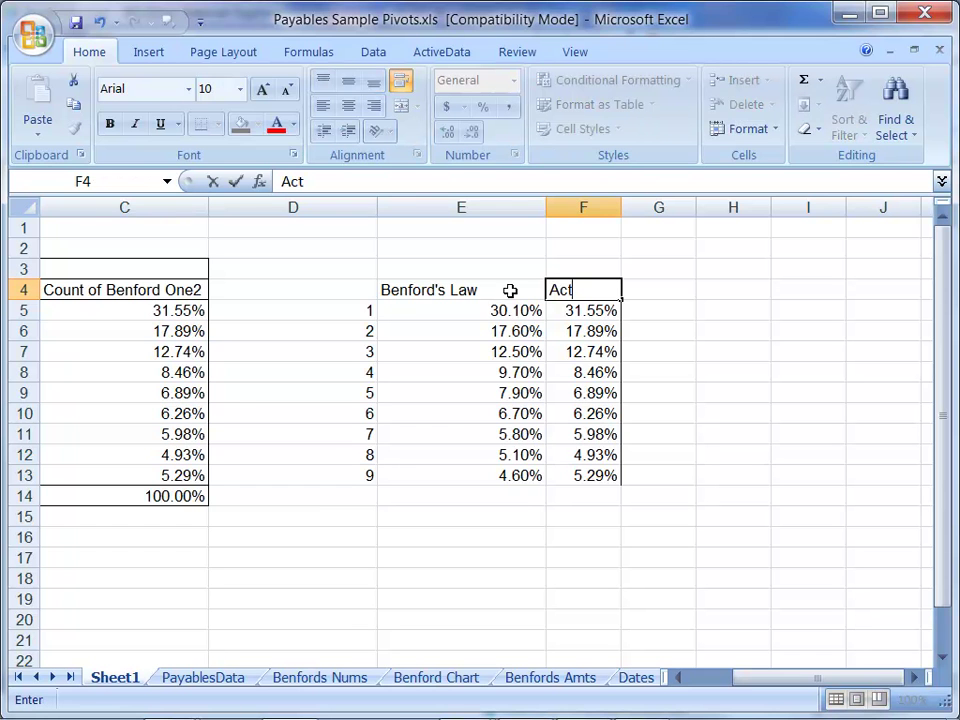
pyautogui.write('ual')
pyautogui.hotkey('alt', 'Return')
pyautogui.write('Data')
pyautogui.press('Return')
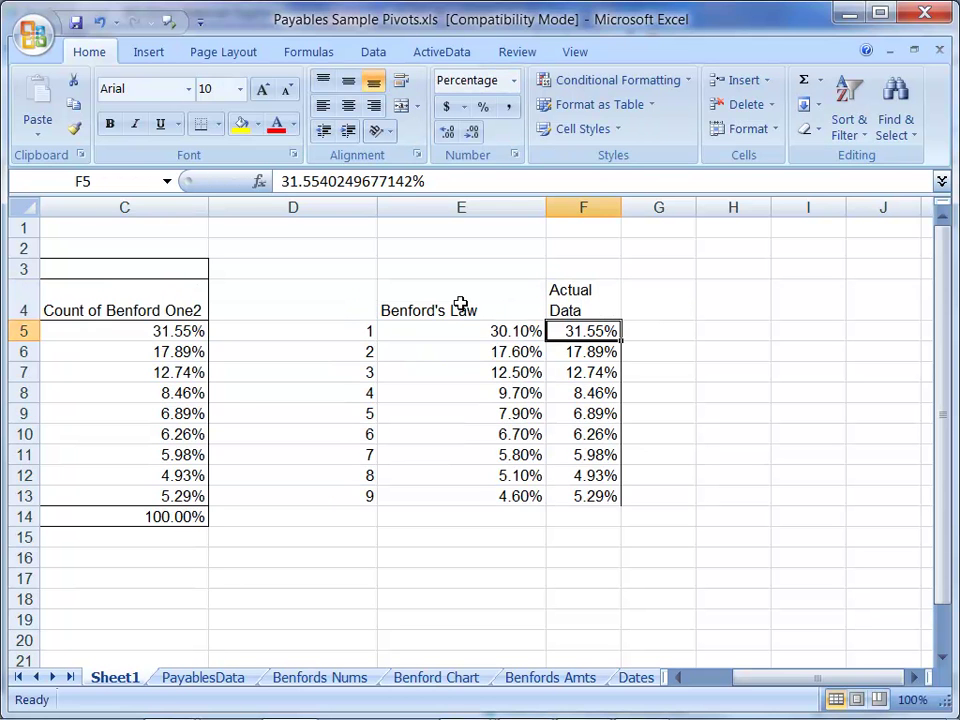
# Step: Insert a 2-D line chart with markers from the range D4:F13
pyautogui.moveTo(374, 305); pyautogui.dragTo(605, 498)
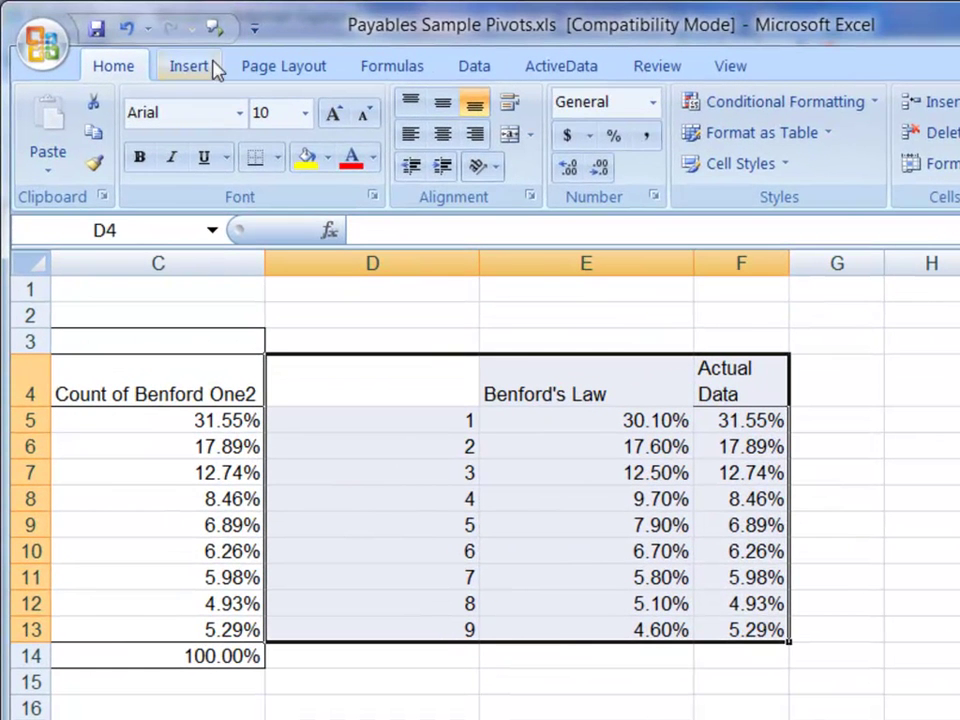
pyautogui.click(189, 66)
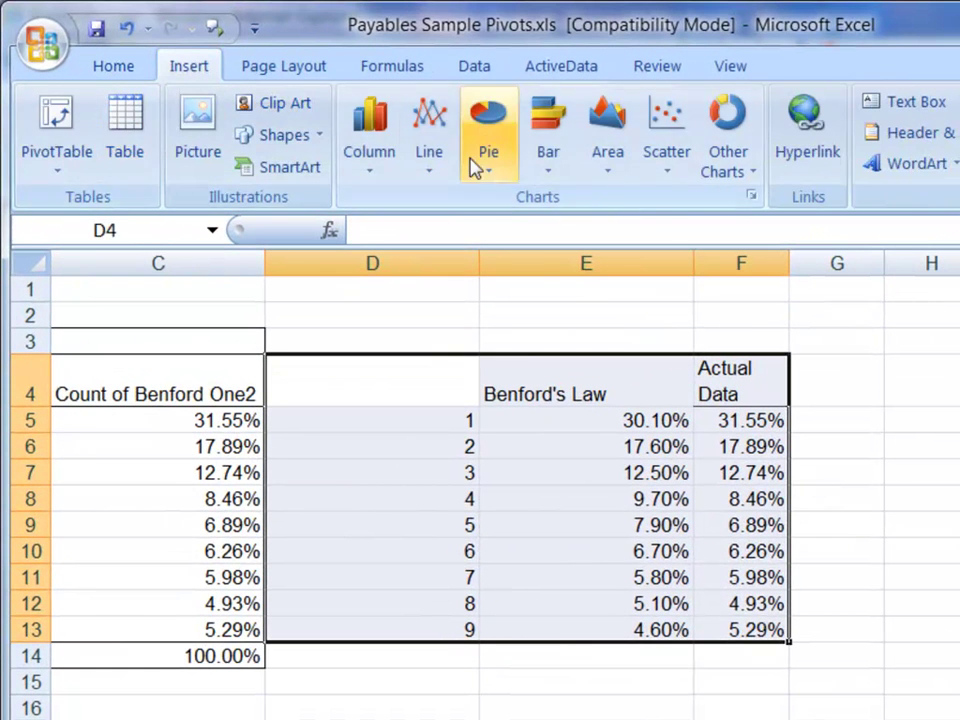
pyautogui.click(430, 176)
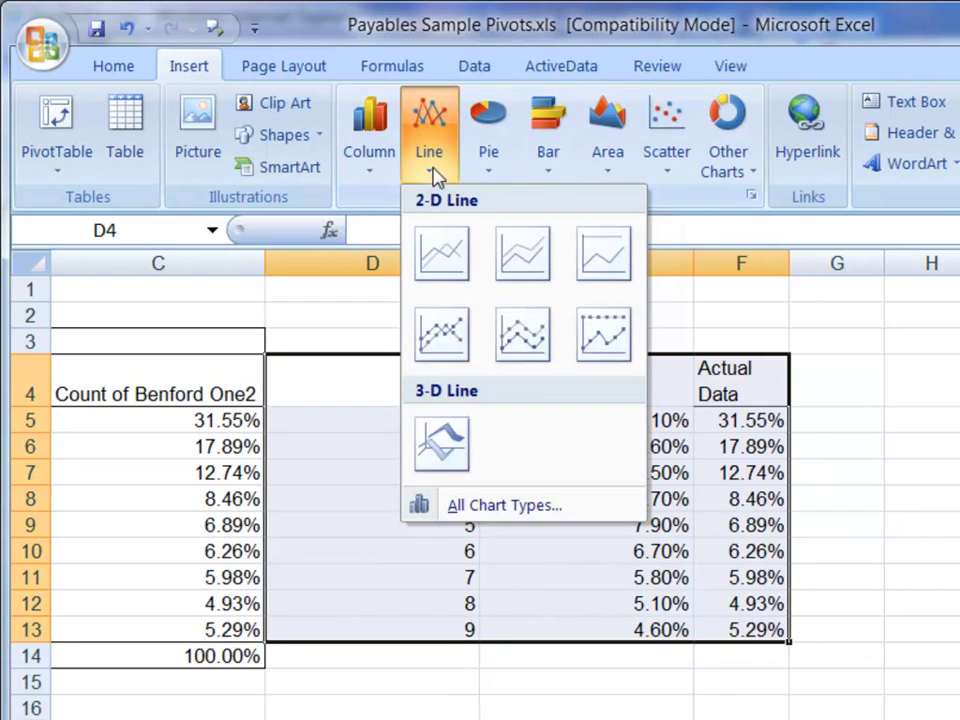
pyautogui.click(450, 340)
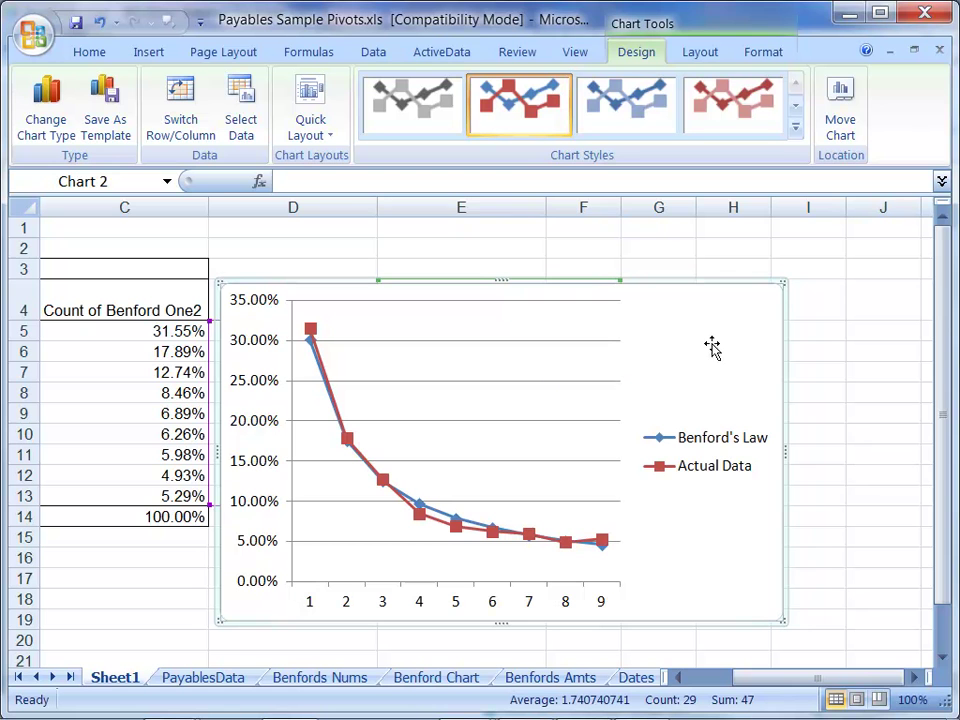
# Step: Move the line chart to a new sheet named Chart1
pyautogui.rightClick(704, 341)
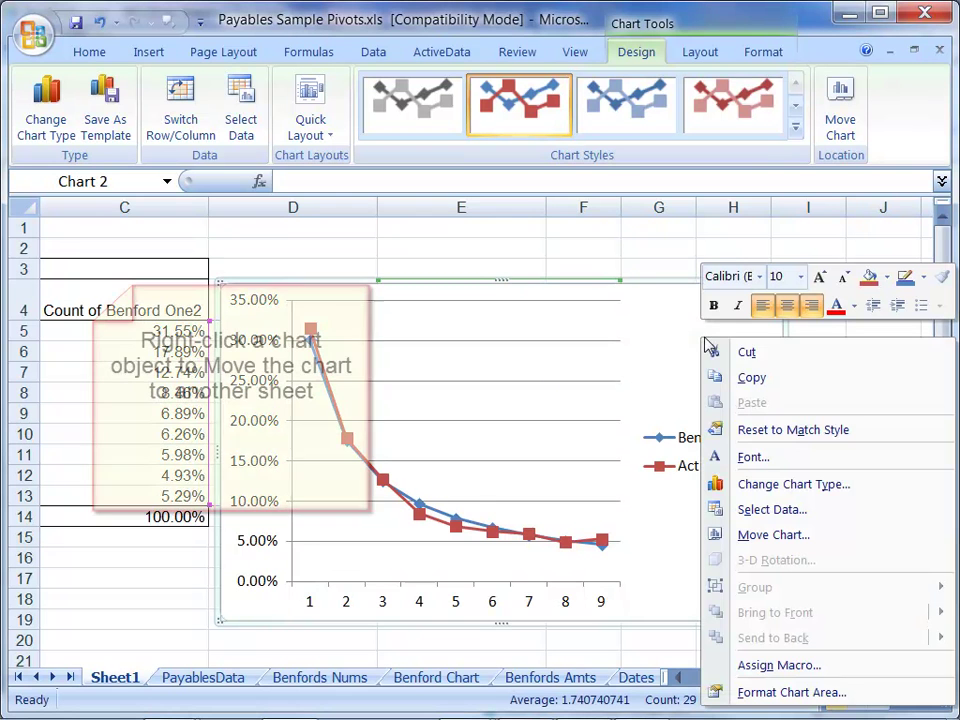
pyautogui.click(750, 535)
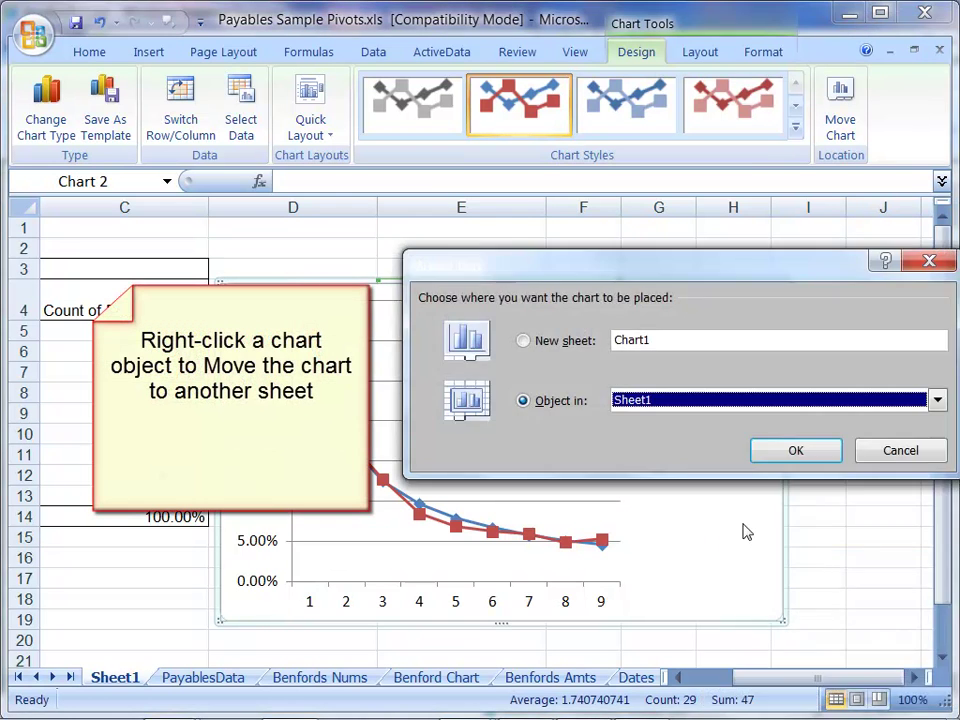
pyautogui.click(527, 341)
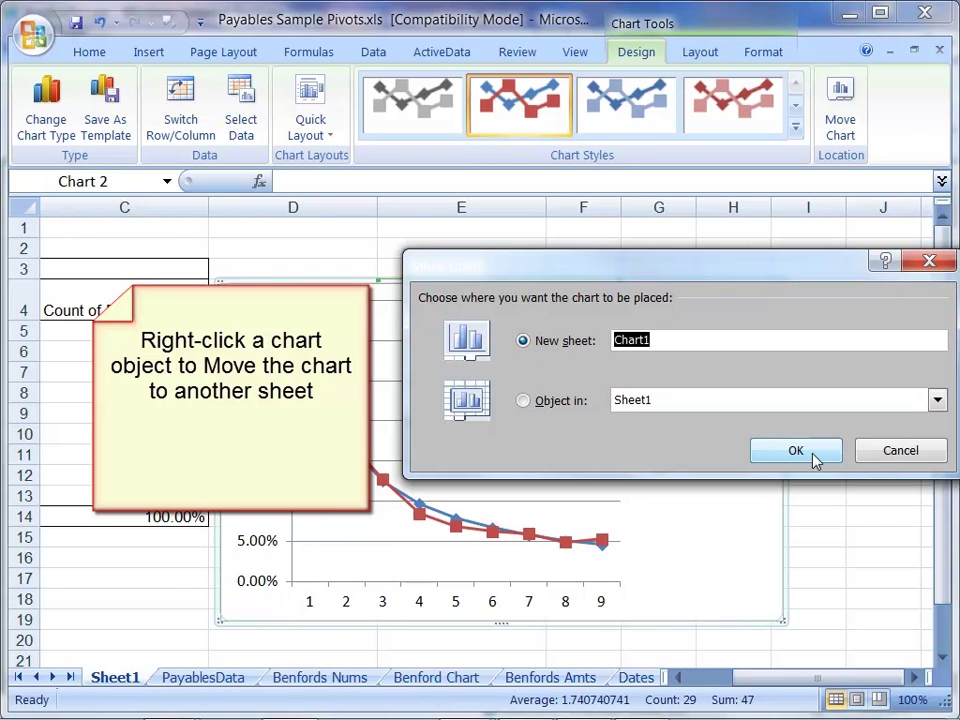
pyautogui.click(756, 452)
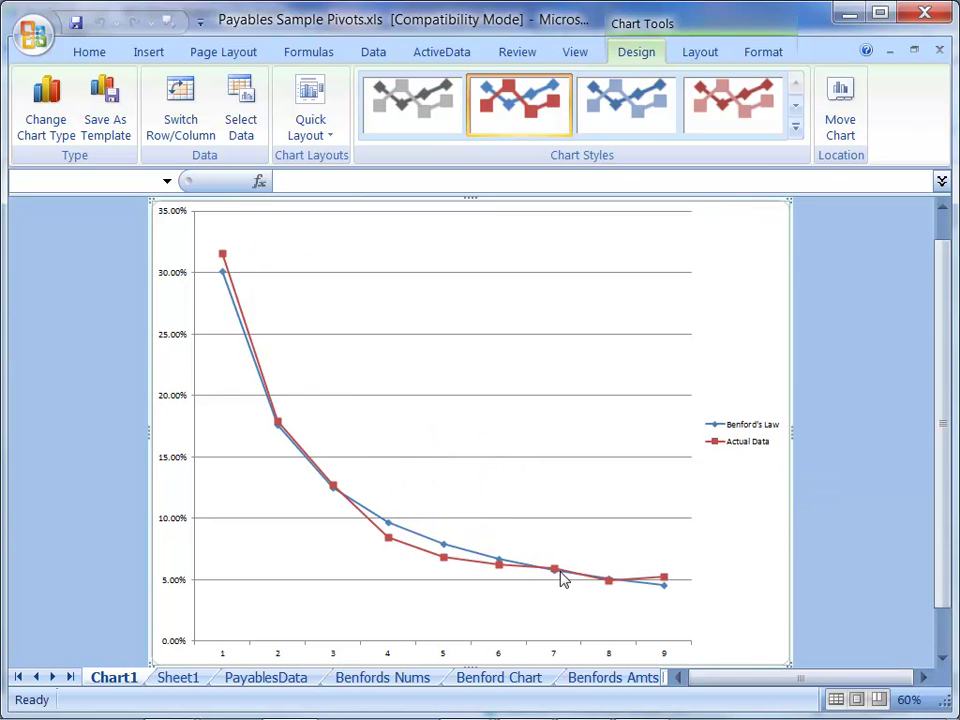
# Step: Compare the Actual Data line with the Benford's Law line in the chart, especially at digits 9 and 1
pyautogui.moveTo(668, 587)
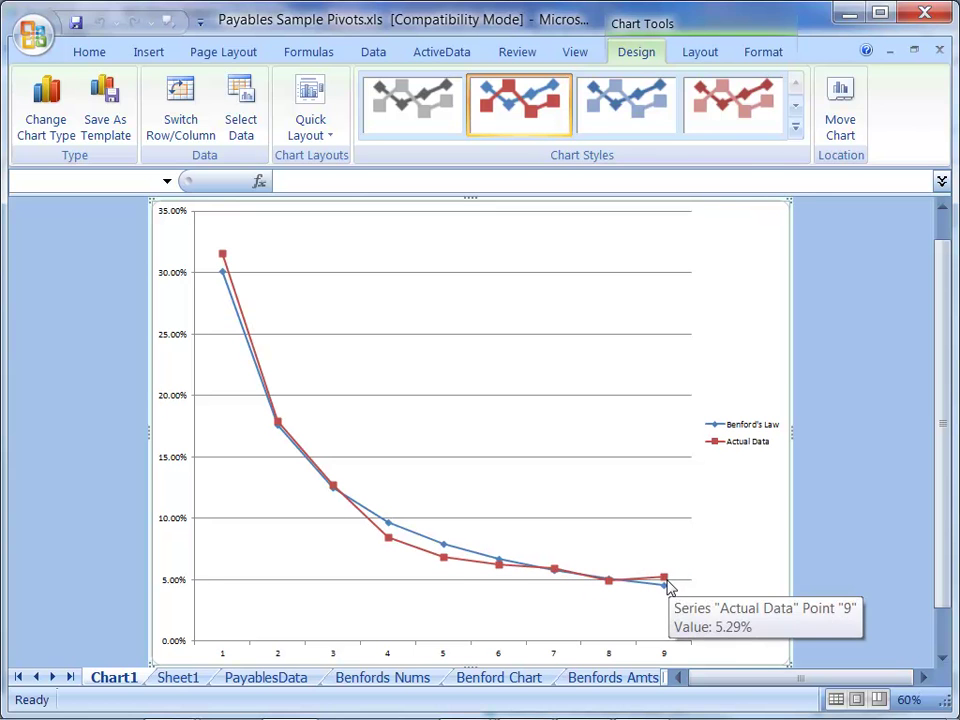
pyautogui.hotkey('alt', 'h')
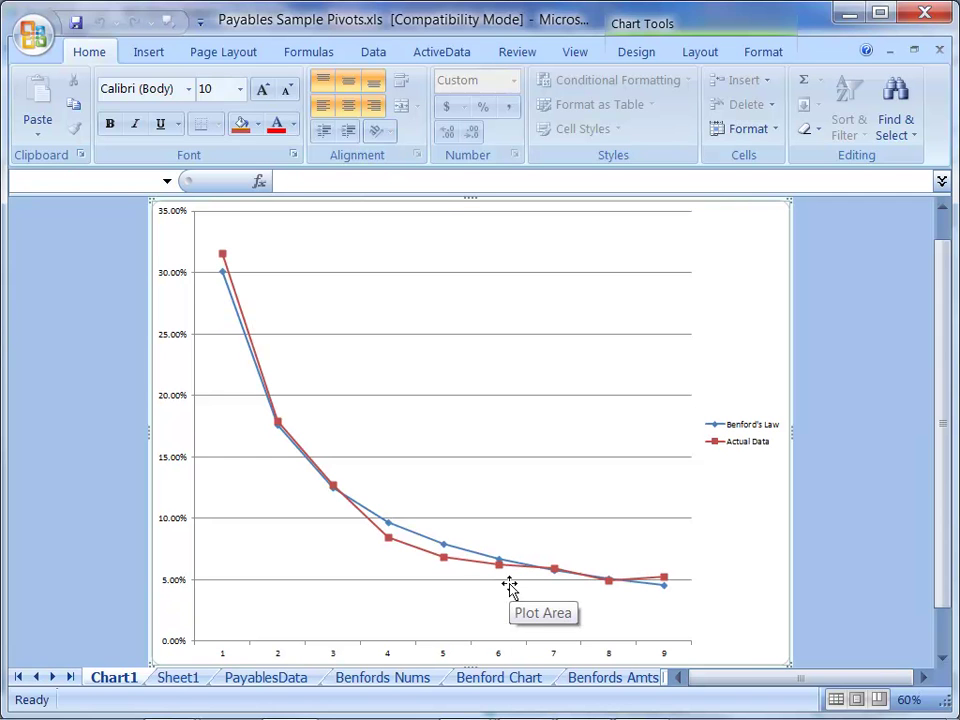
pyautogui.click(510, 588)
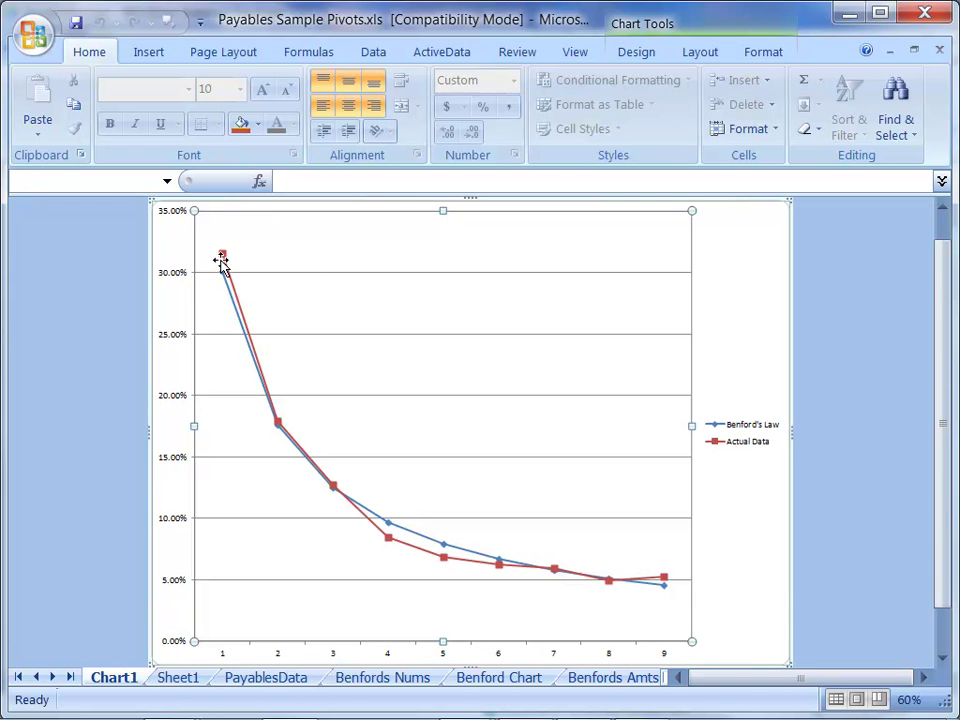
pyautogui.moveTo(227, 262)
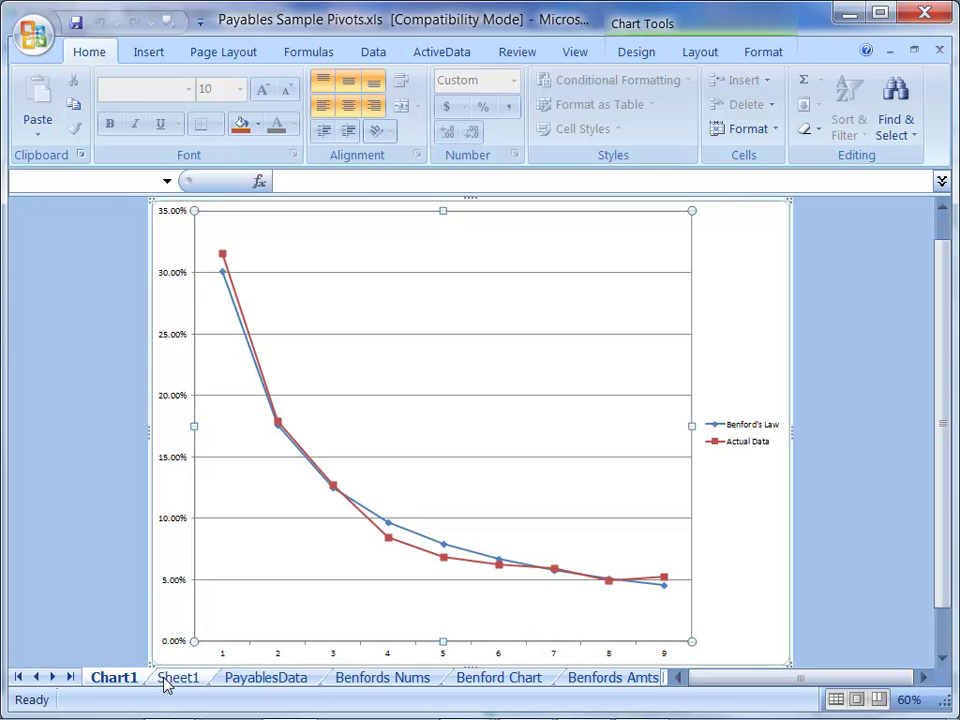
# Step: Open the Benfords Amts sheet and examine the invoice amounts with their counts and sums in the PivotTable
pyautogui.click(54, 678)
pyautogui.click(54, 678)
pyautogui.click(54, 678)
pyautogui.click(54, 678)
pyautogui.click(165, 680)
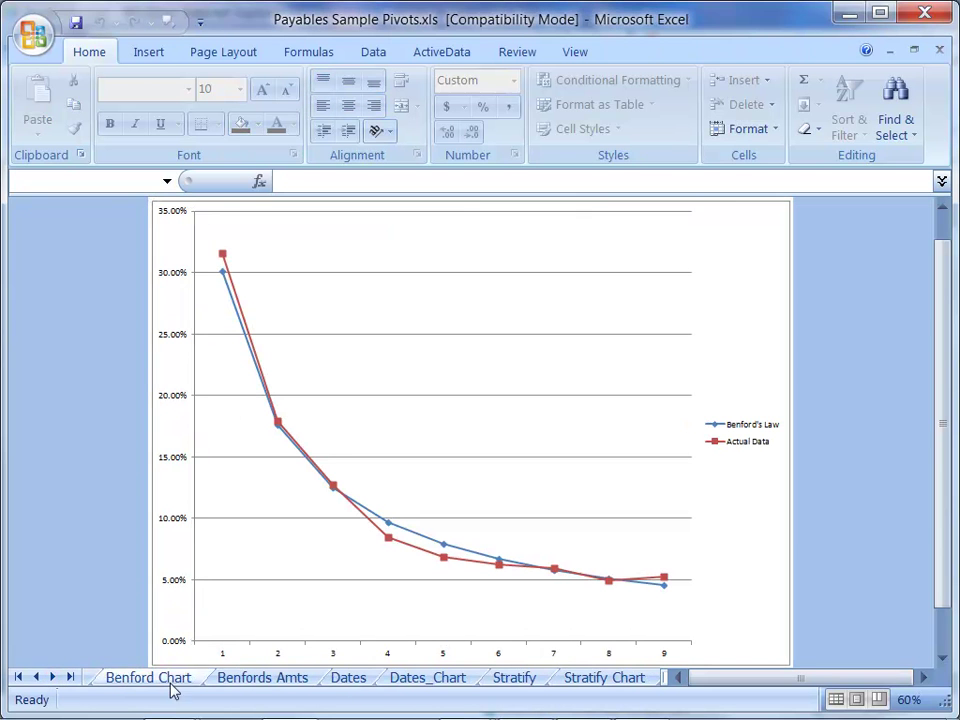
pyautogui.click(262, 679)
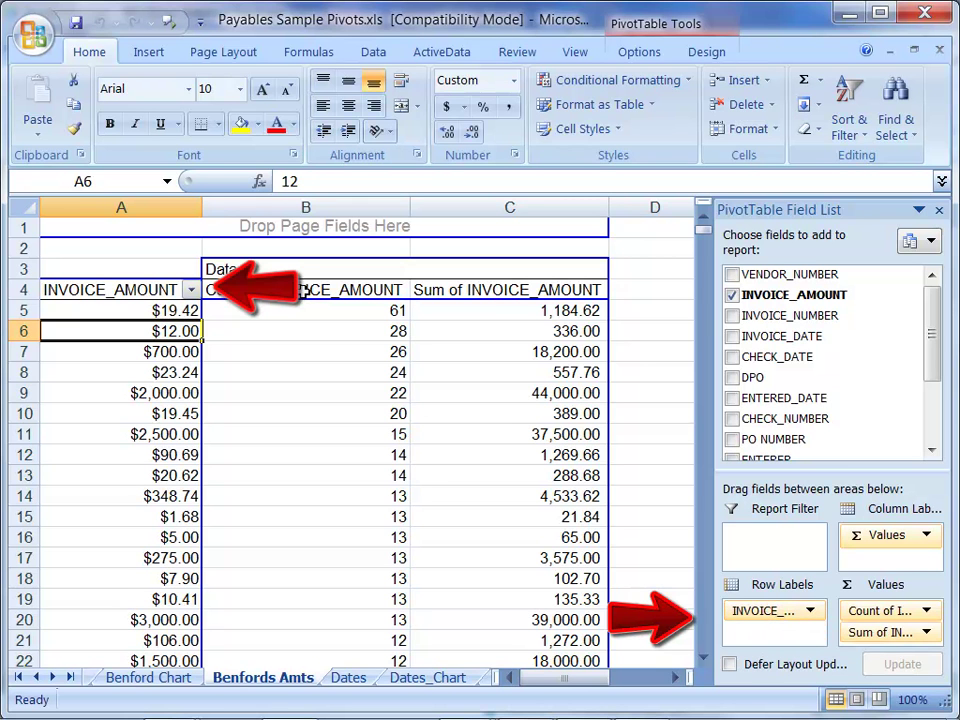
pyautogui.click(266, 289)
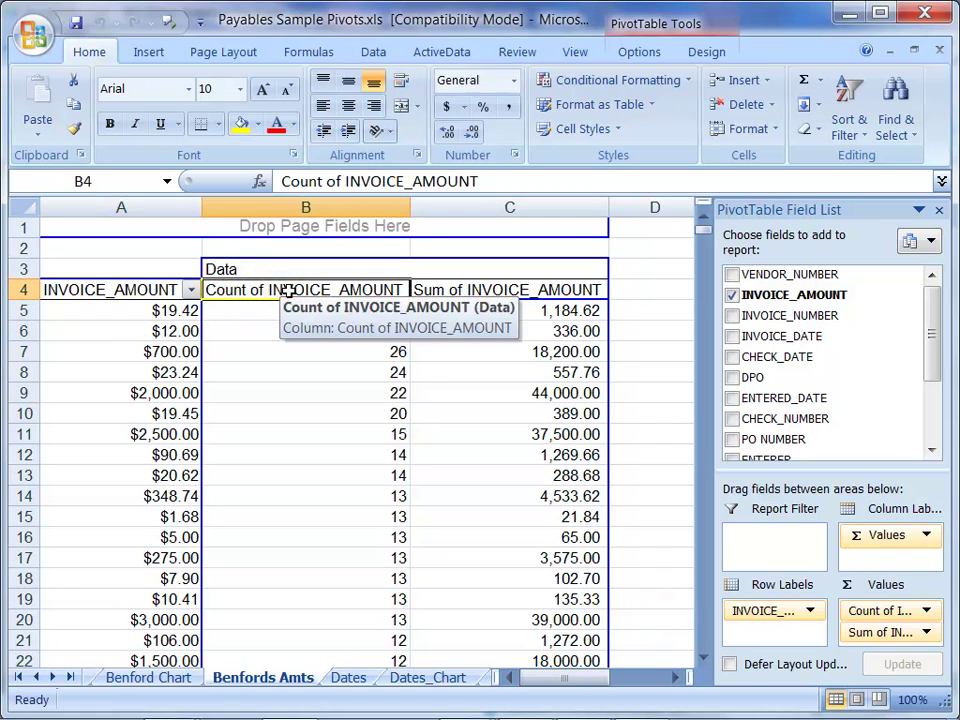
pyautogui.click(150, 312)
pyautogui.click(135, 329)
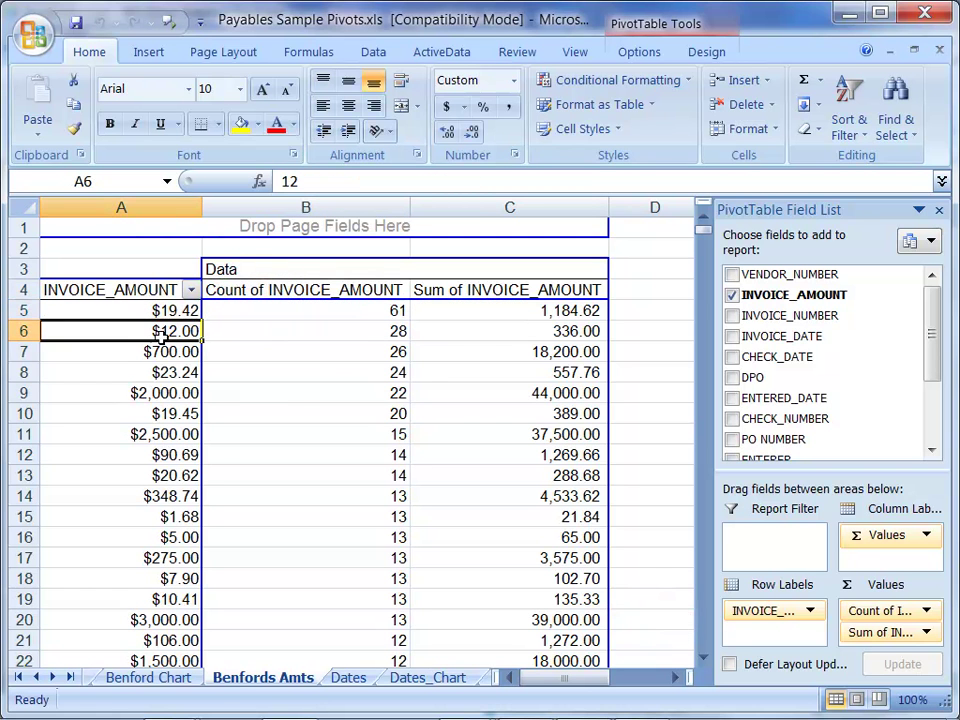
pyautogui.click(132, 354)
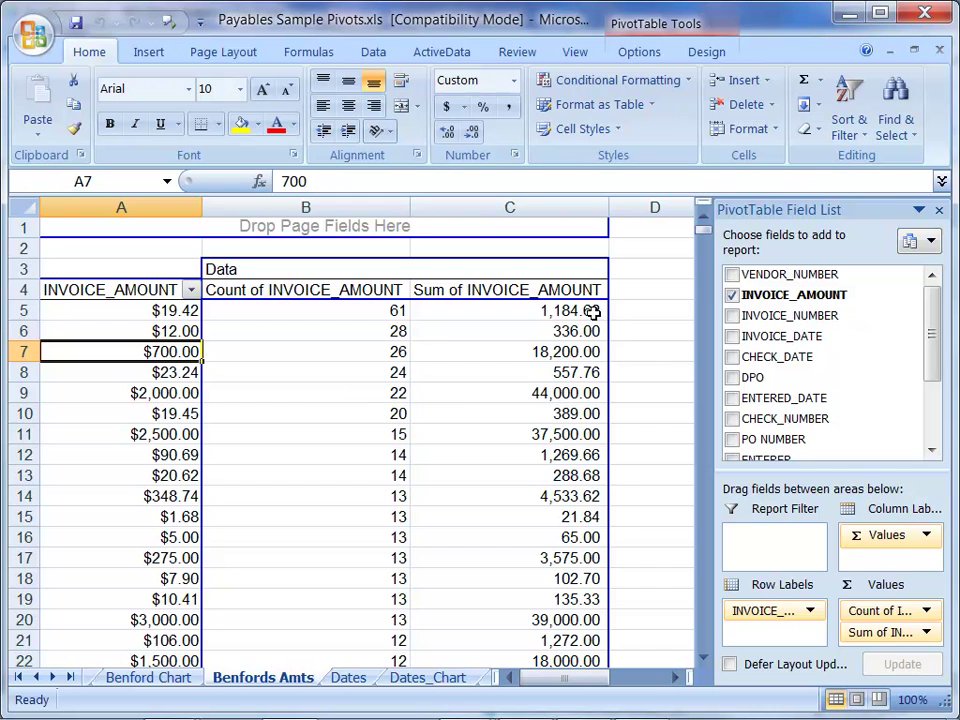
pyautogui.click(469, 311)
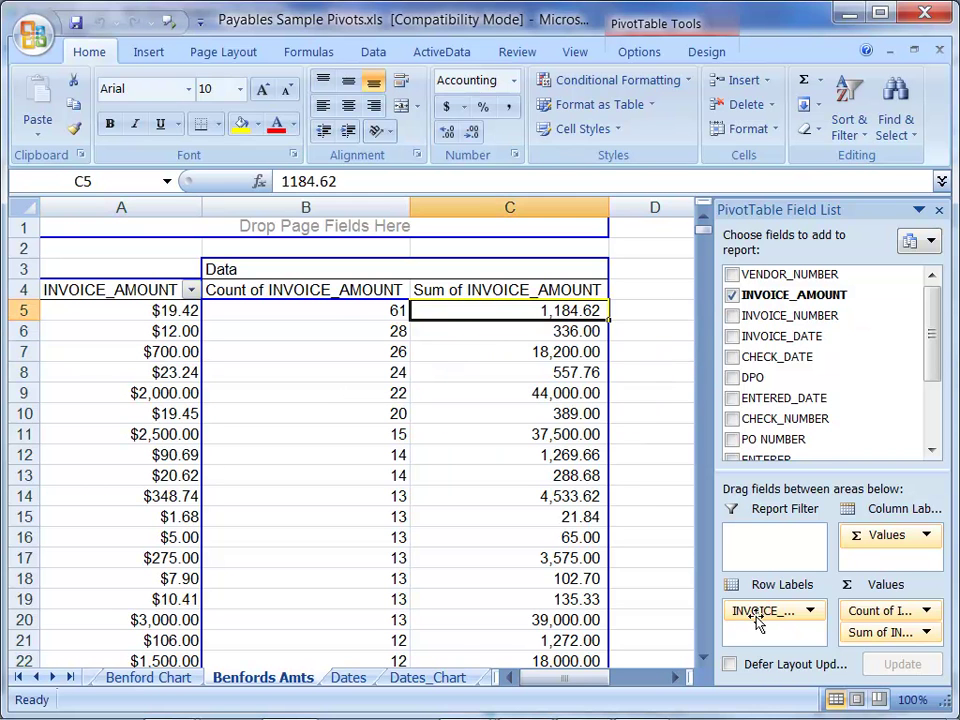
# Step: Sort the INVOICE_AMOUNT row labels in descending order by Count of INVOICE_AMOUNT
pyautogui.moveTo(497, 476)
pyautogui.click(192, 290)
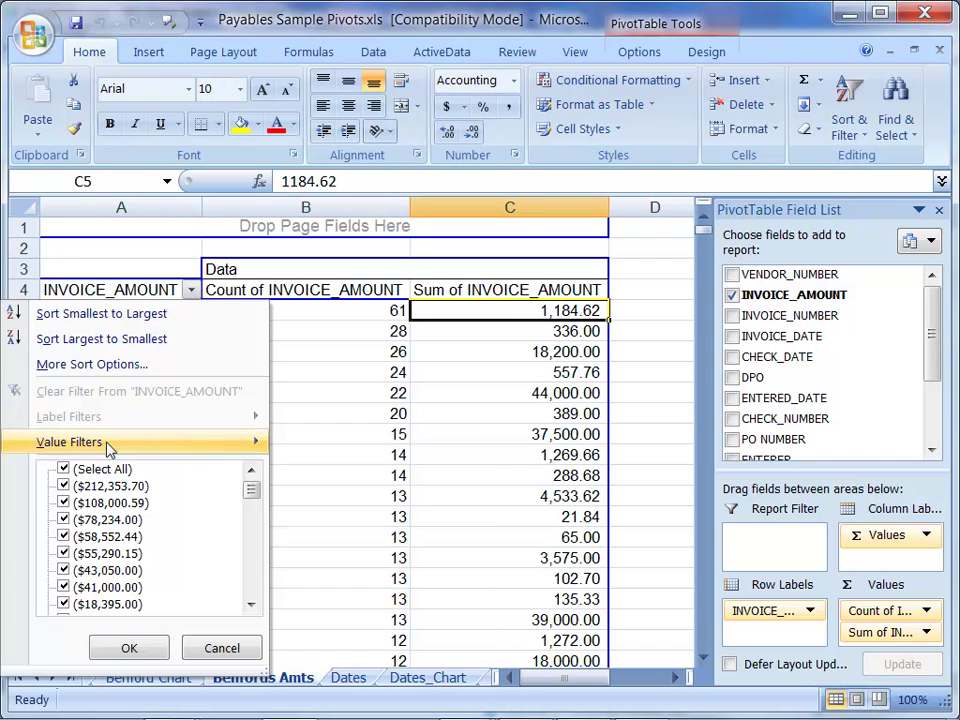
pyautogui.click(99, 366)
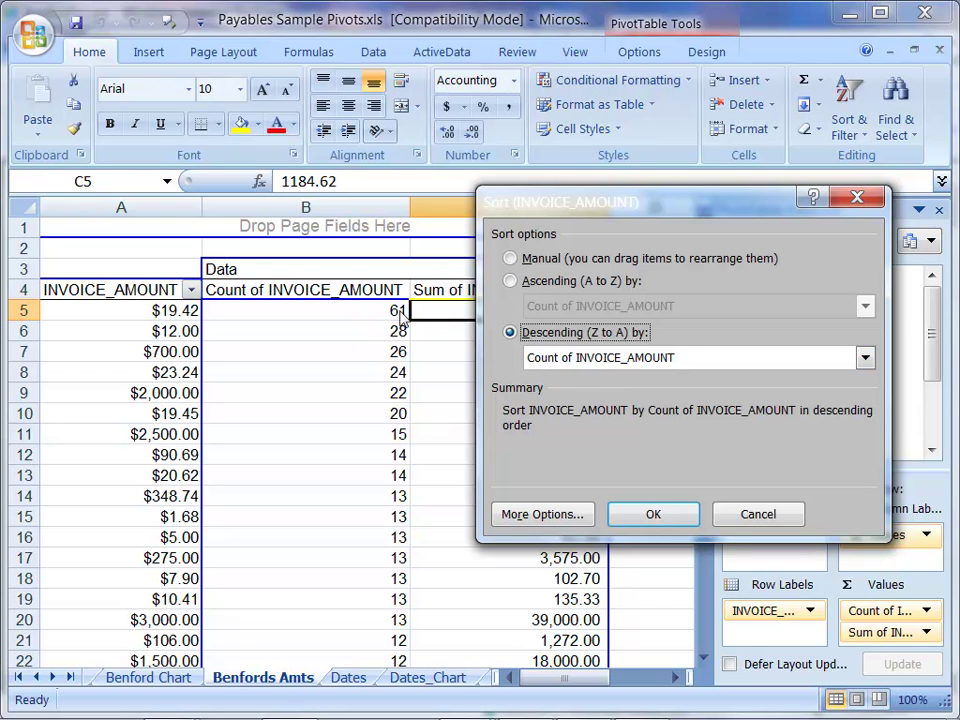
pyautogui.click(653, 514)
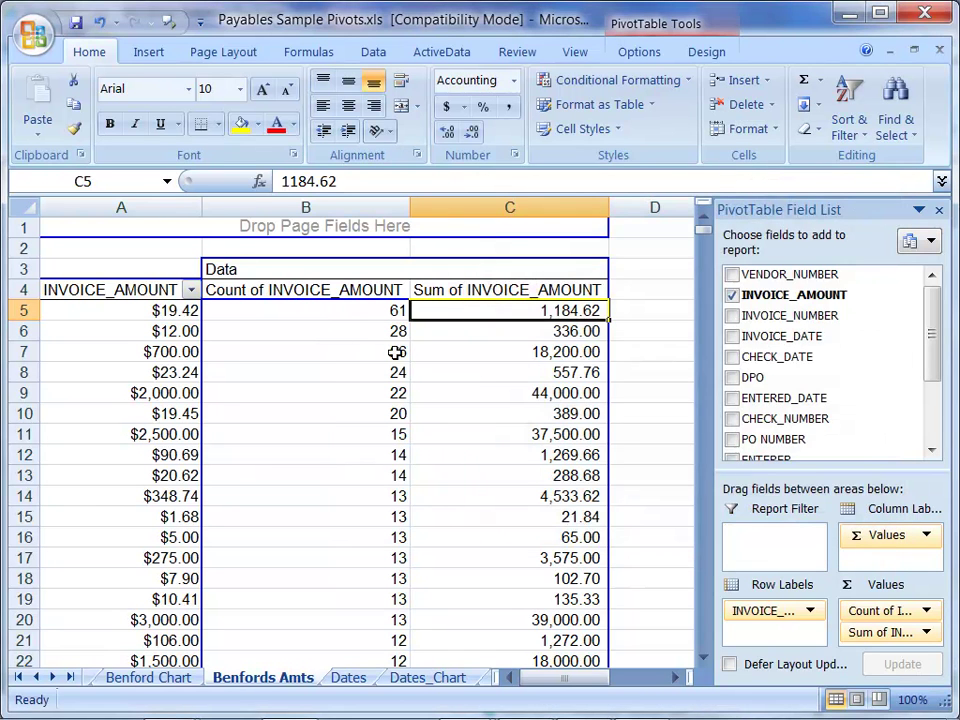
# Step: Review the most frequently occurring invoice amounts at the start of the sorted PivotTable
pyautogui.moveTo(289, 445)
pyautogui.moveTo(167, 315)
pyautogui.click(170, 333)
pyautogui.click(185, 312)
pyautogui.moveTo(247, 356)
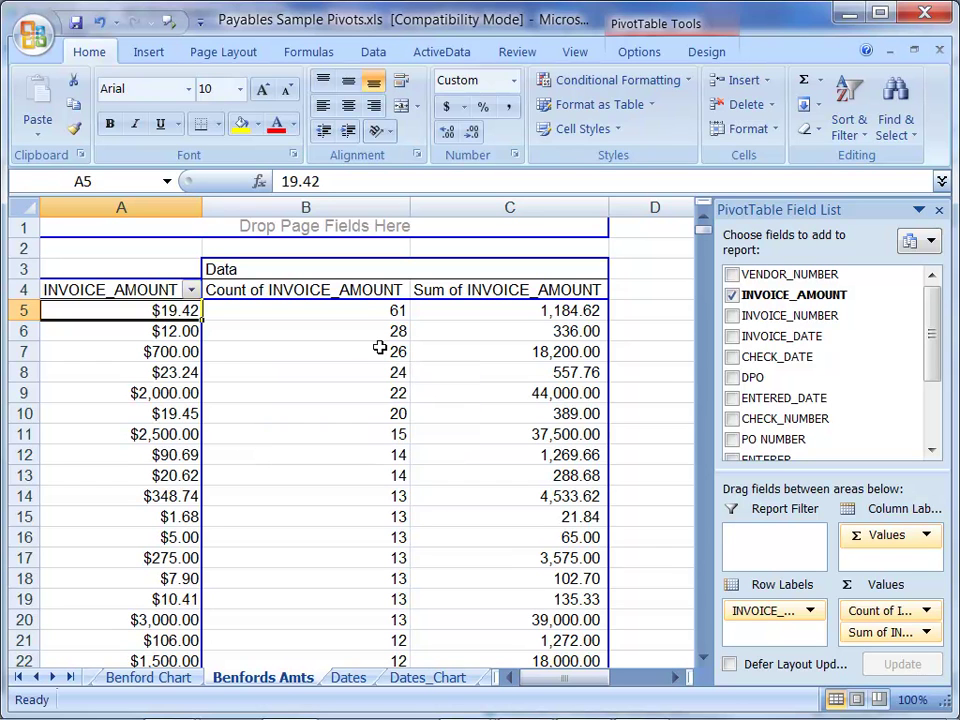
# Step: Drill down into the count for the $19.42 invoice amount to list its detailed records on a separate sheet
pyautogui.moveTo(408, 333)
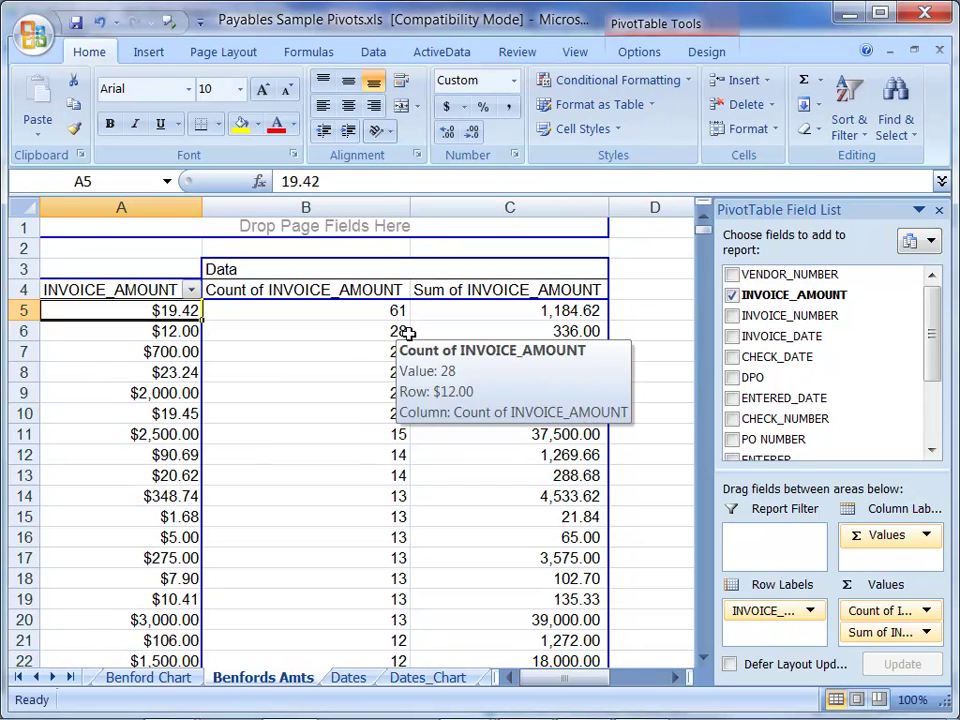
pyautogui.click(392, 313)
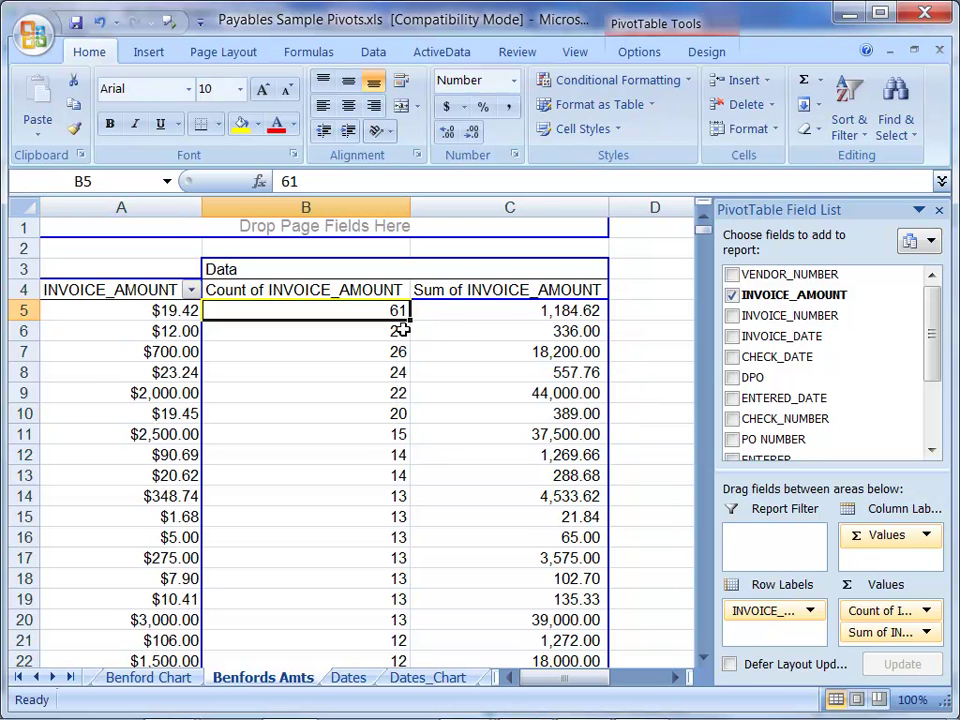
pyautogui.click(396, 328)
pyautogui.moveTo(528, 362)
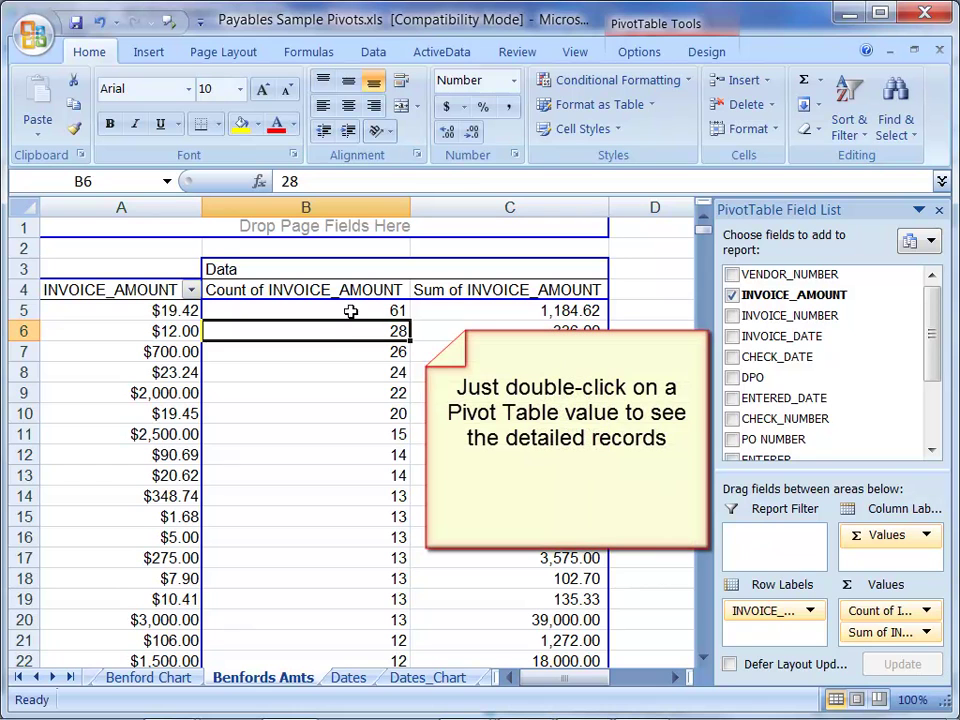
pyautogui.doubleClick(392, 311)
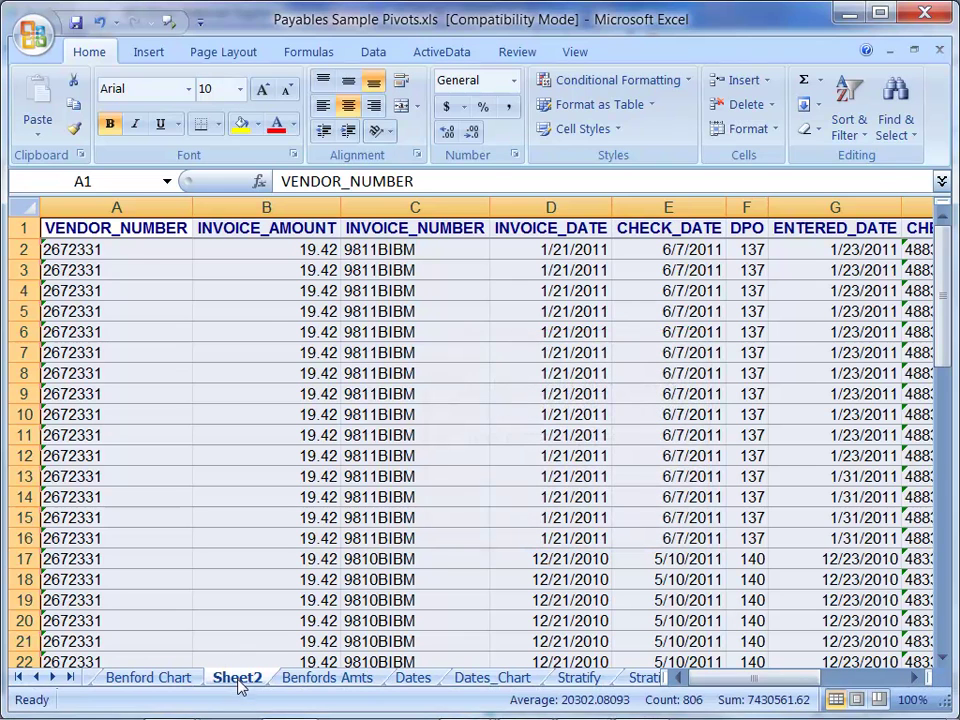
# Step: Review the vendor numbers, invoice numbers and dates of the $19.42 records through the last row, then return to the Benfords Amts sheet
pyautogui.click(141, 245)
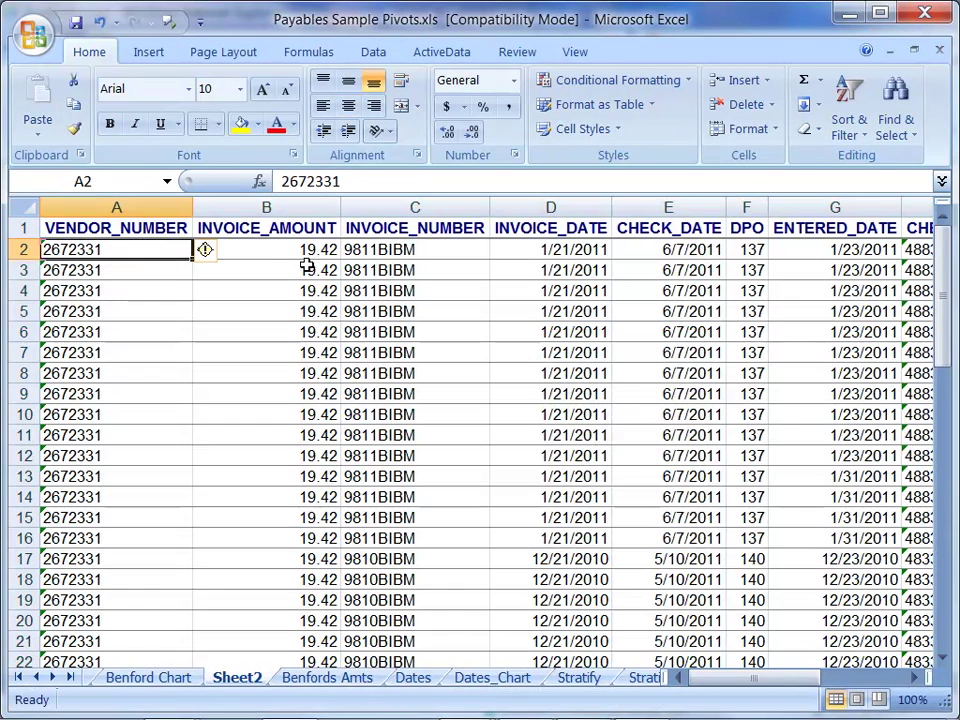
pyautogui.click(300, 268)
pyautogui.scroll(-16, 335, 400)
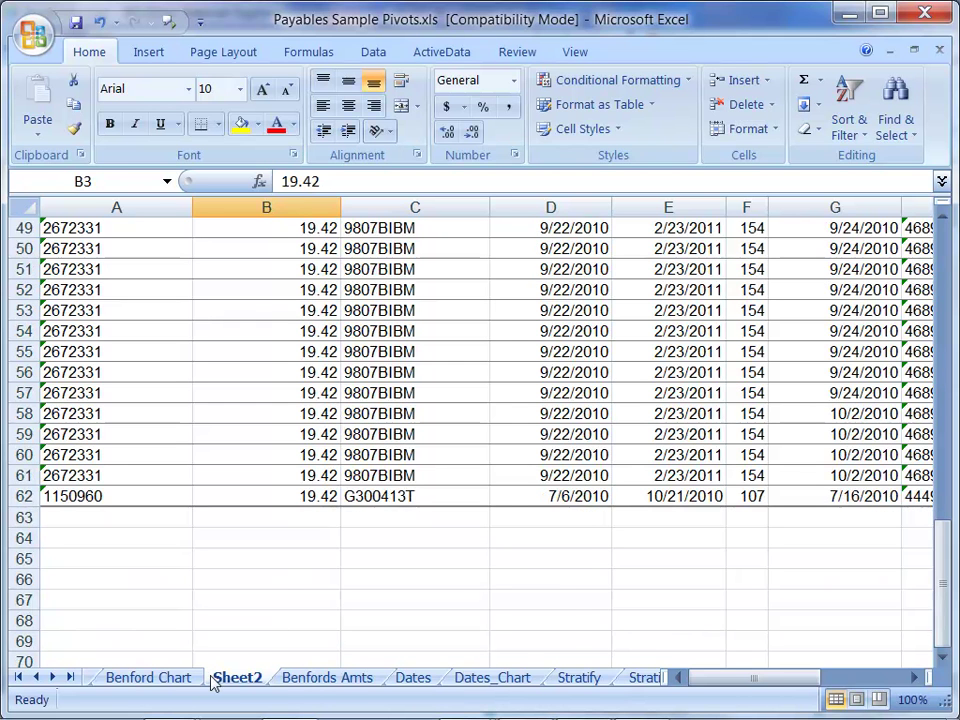
pyautogui.click(326, 677)
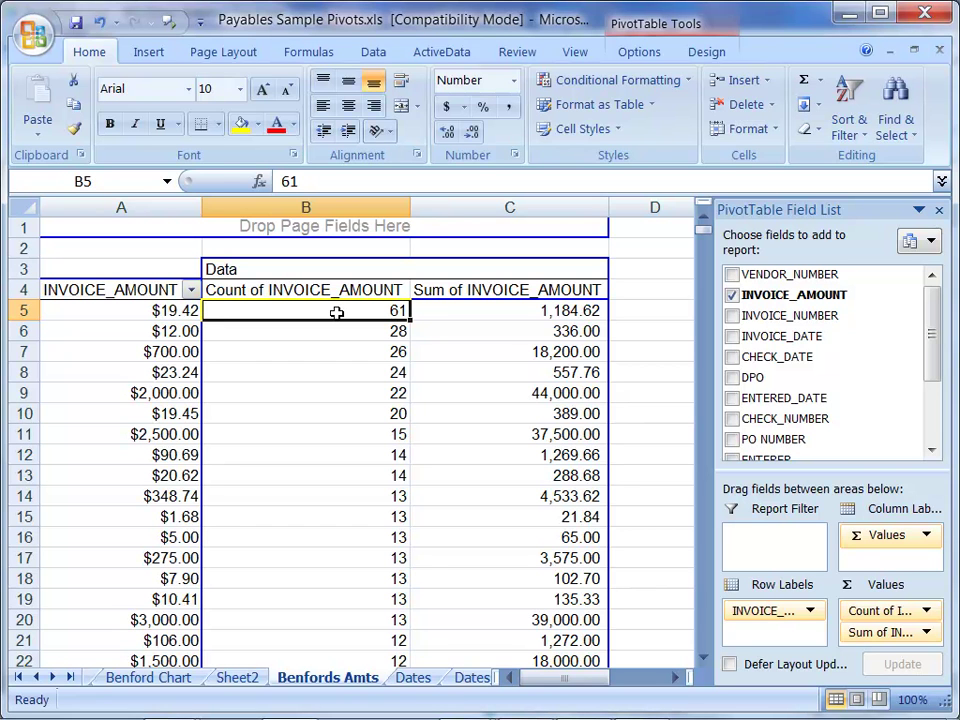
pyautogui.moveTo(337, 313)
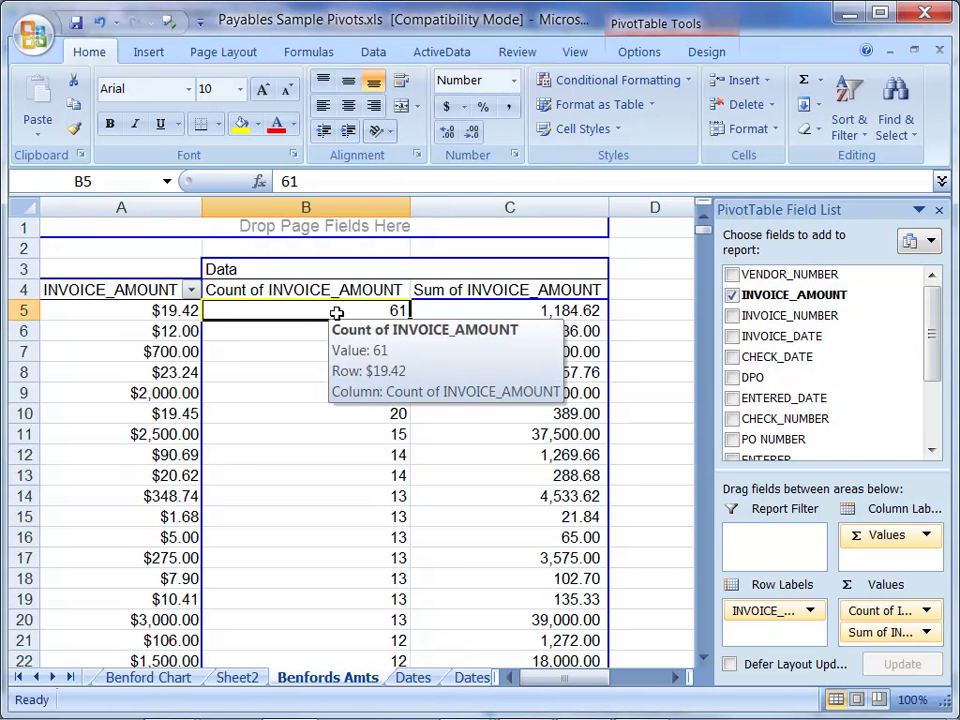